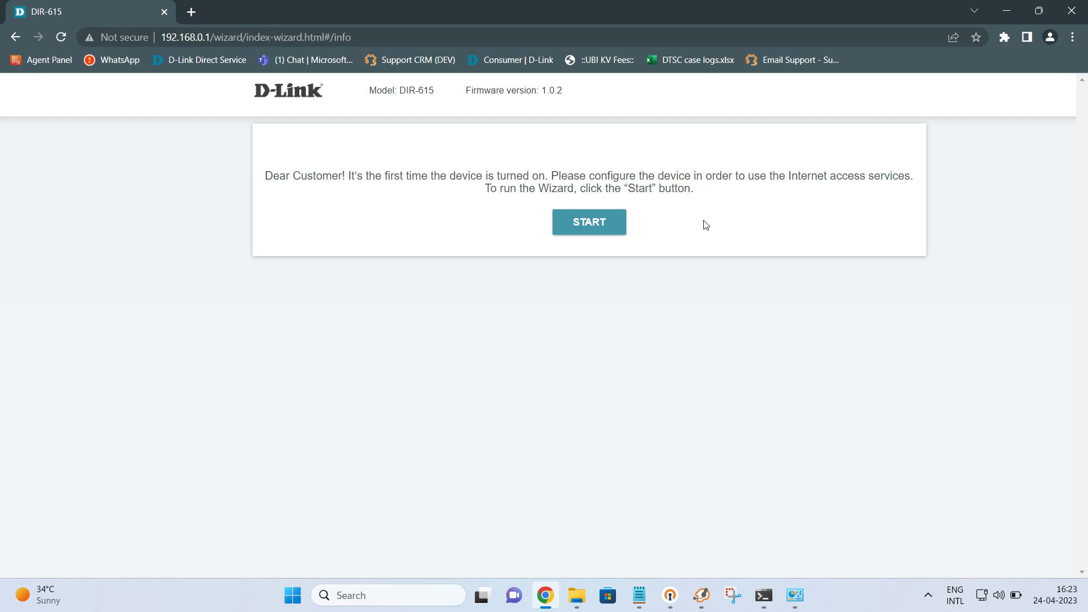
Step: Start the router setup wizard with English as the interface language
click(601, 227)
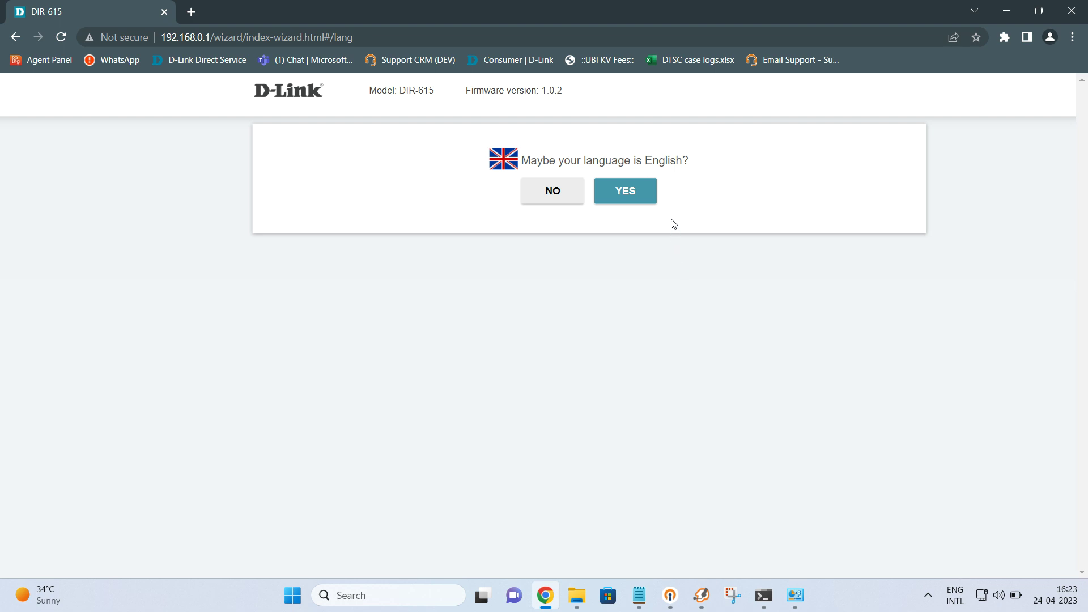
click(638, 195)
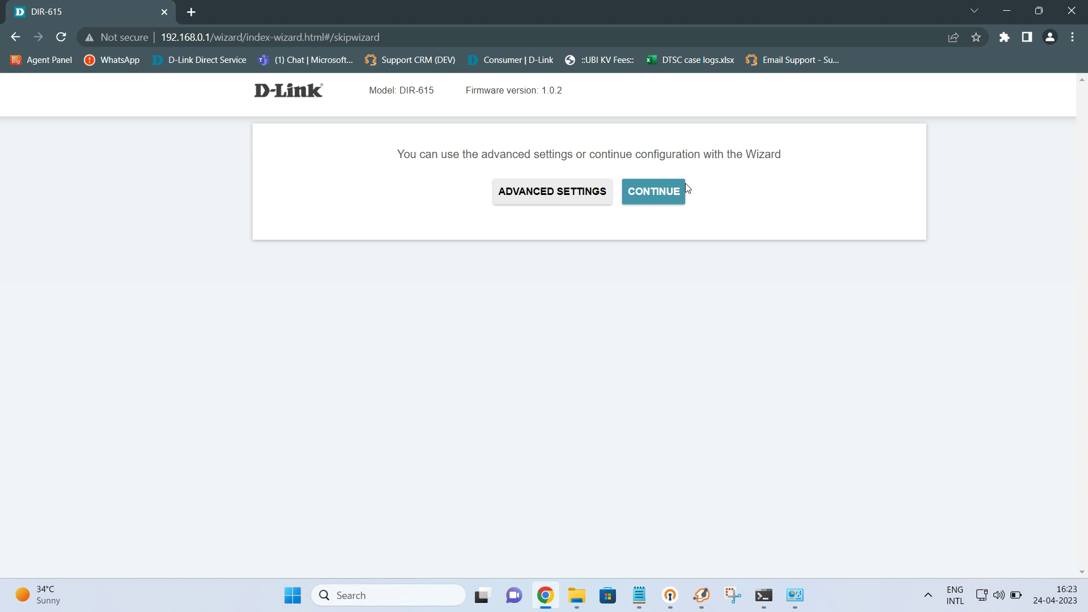
click(659, 196)
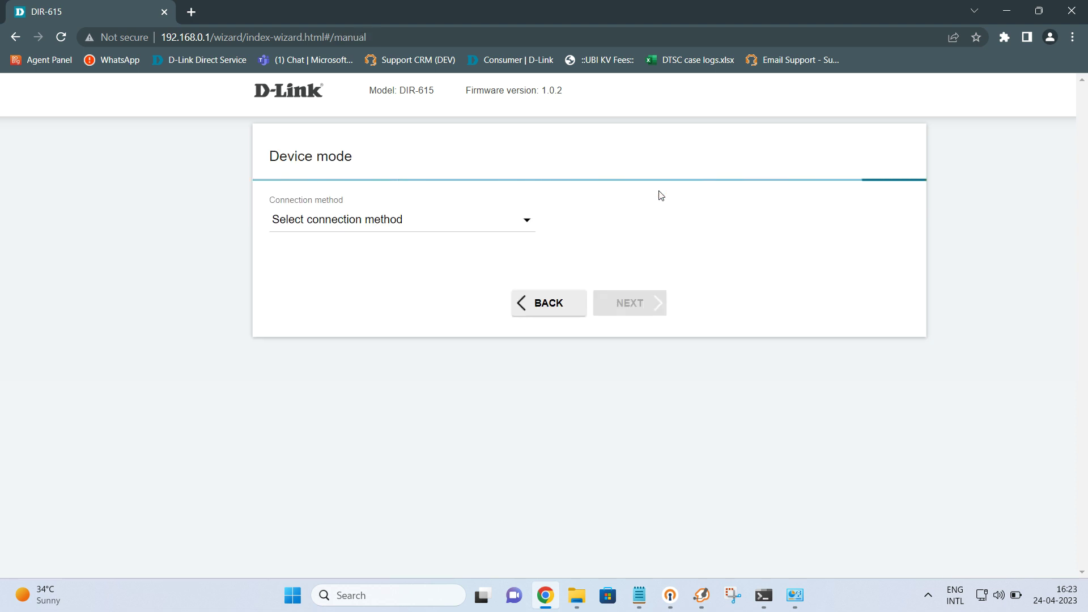
Step: Set the connection method to Wired connection and work mode to Router, then advance to connection type
click(516, 223)
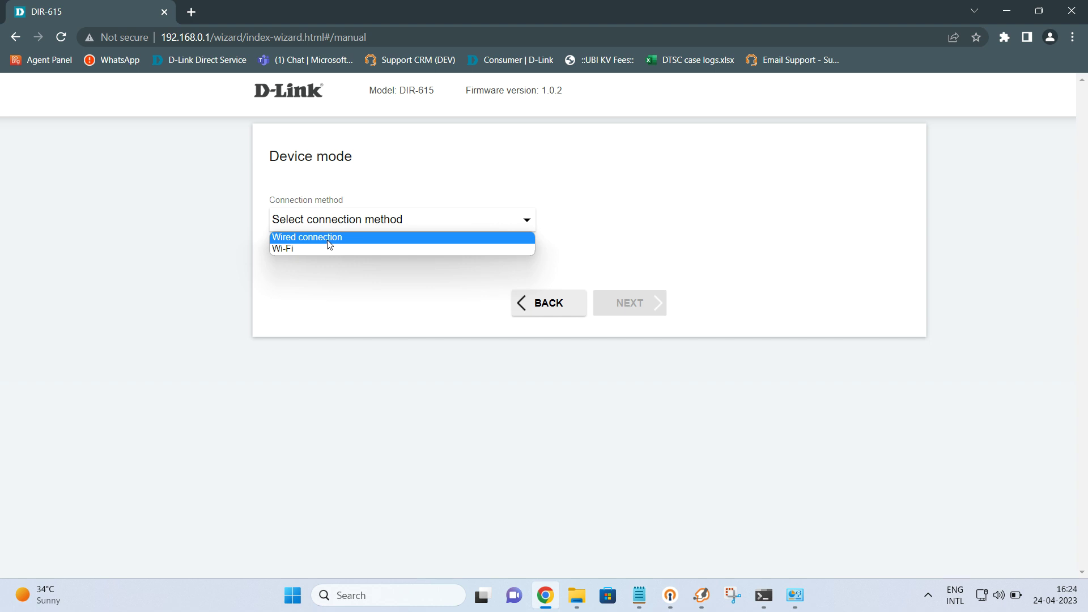
click(329, 244)
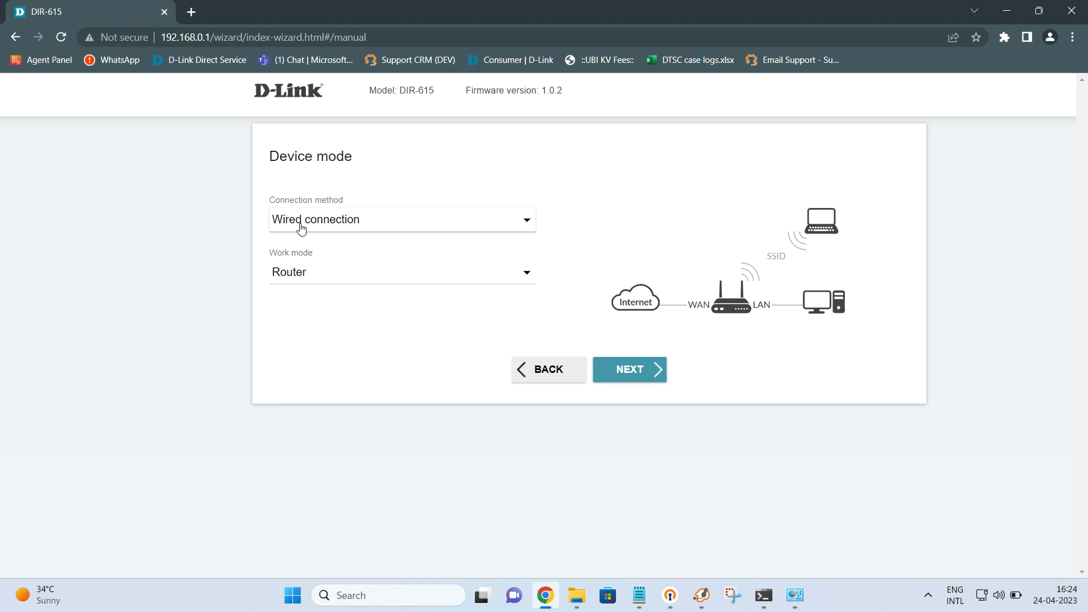
click(317, 277)
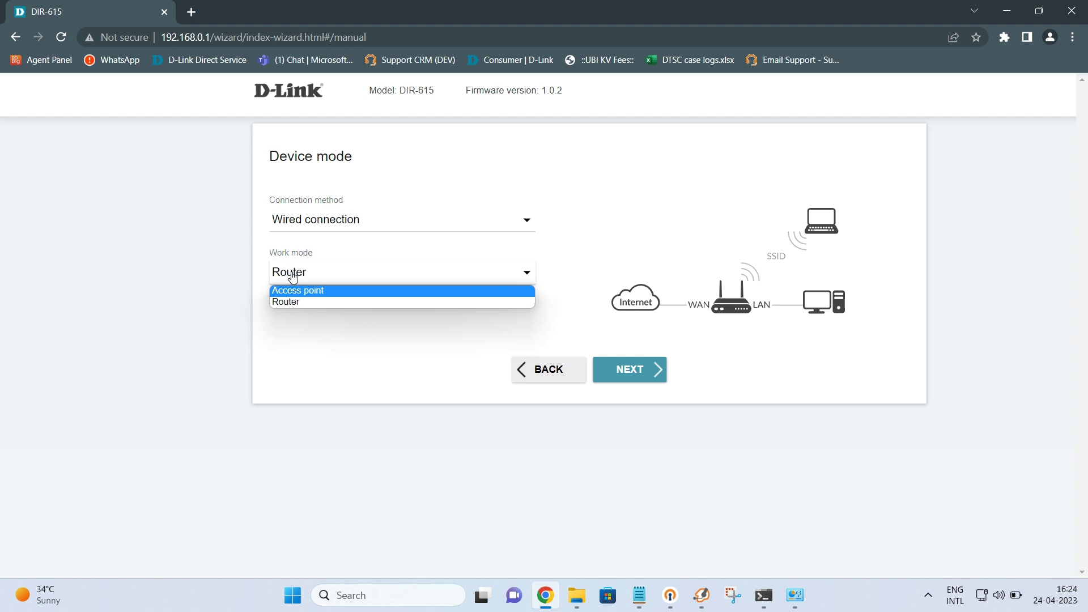
click(292, 276)
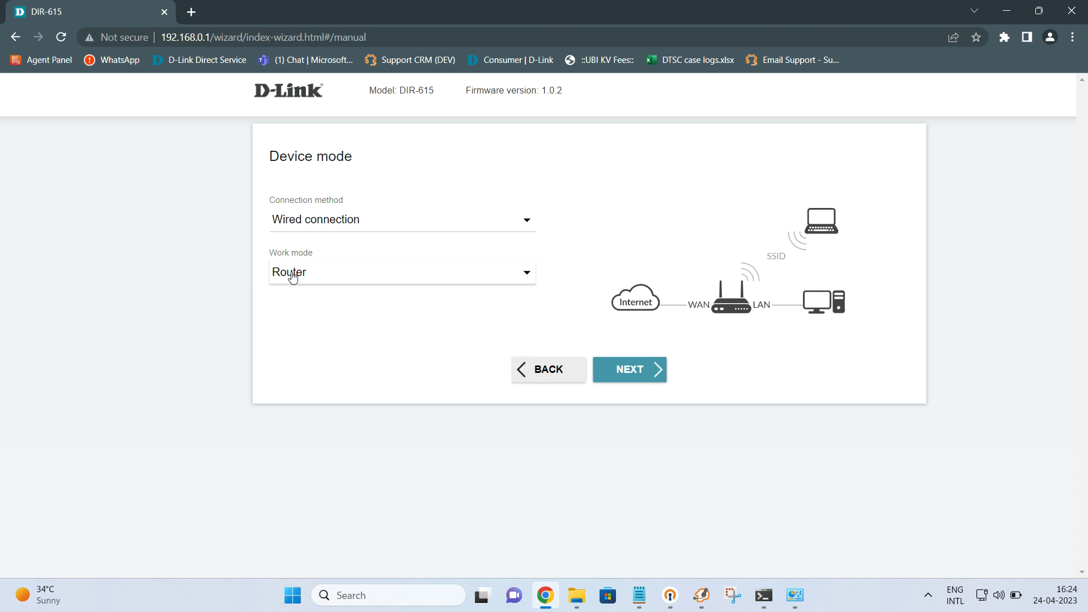
click(628, 371)
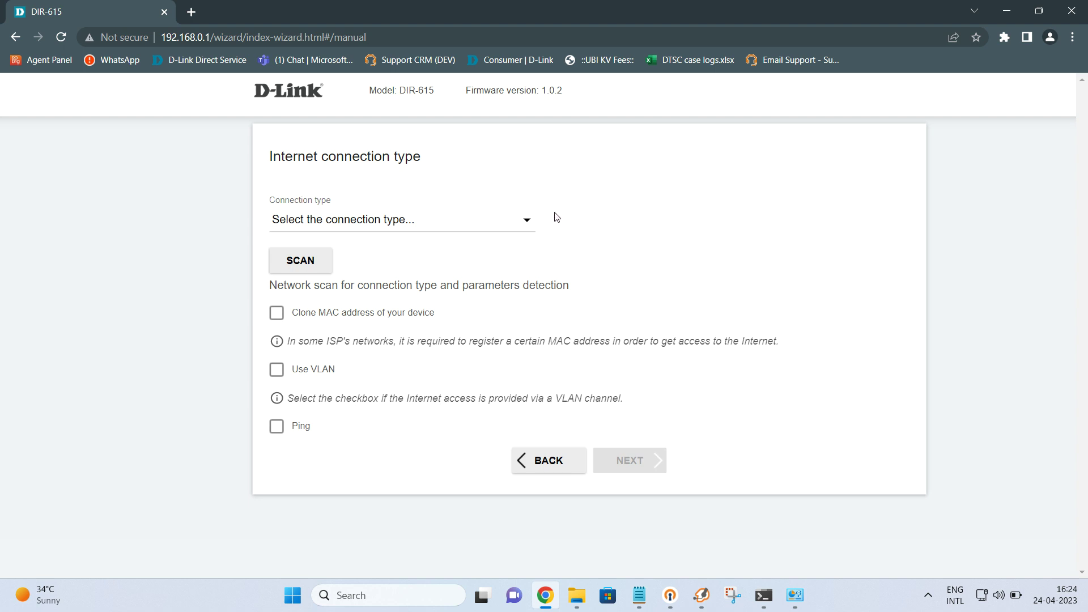
click(516, 222)
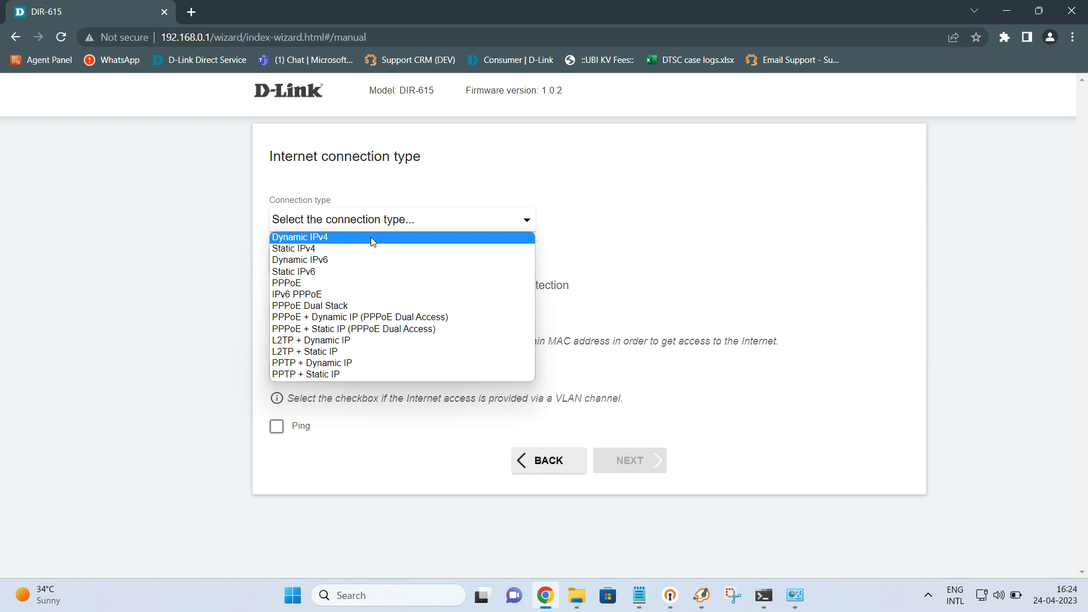
Step: Try out the Static IPv4 and PPPoE connection types and review their fields
click(332, 252)
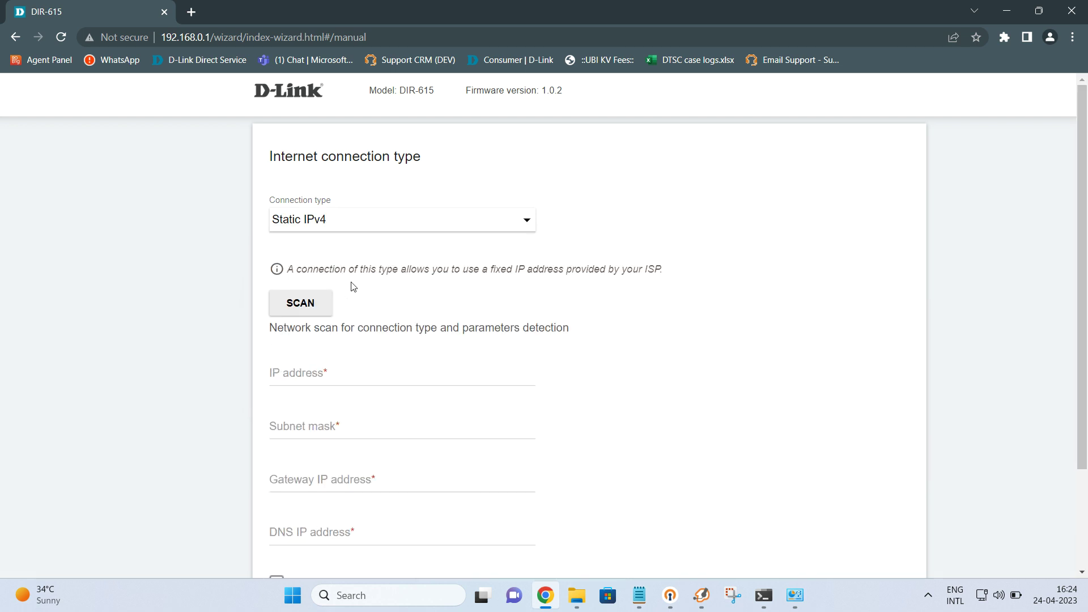
scroll(479, 296, down, 2)
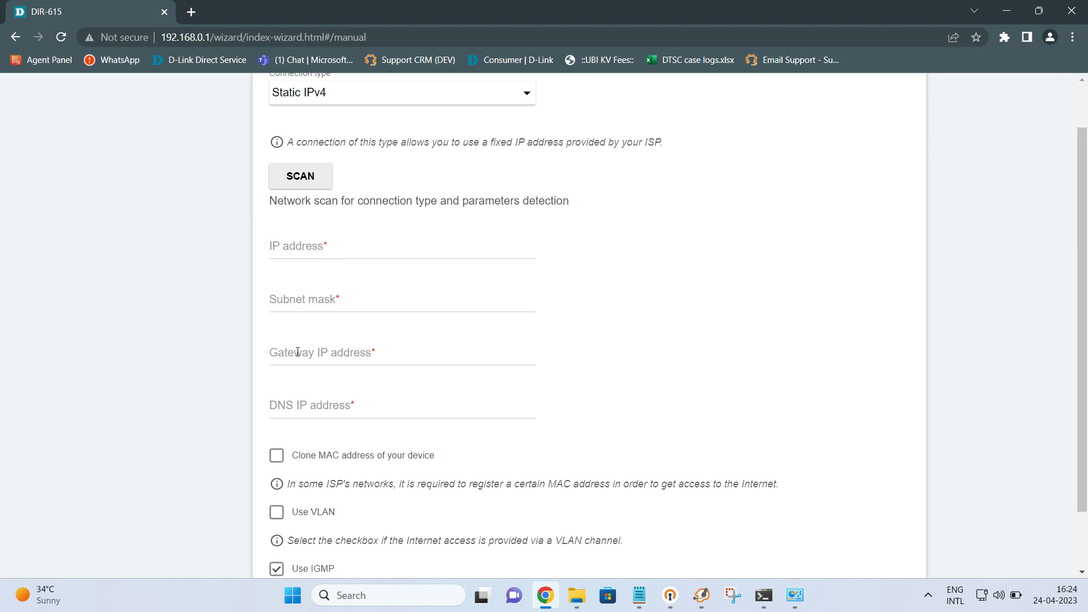
scroll(556, 364, down, 3)
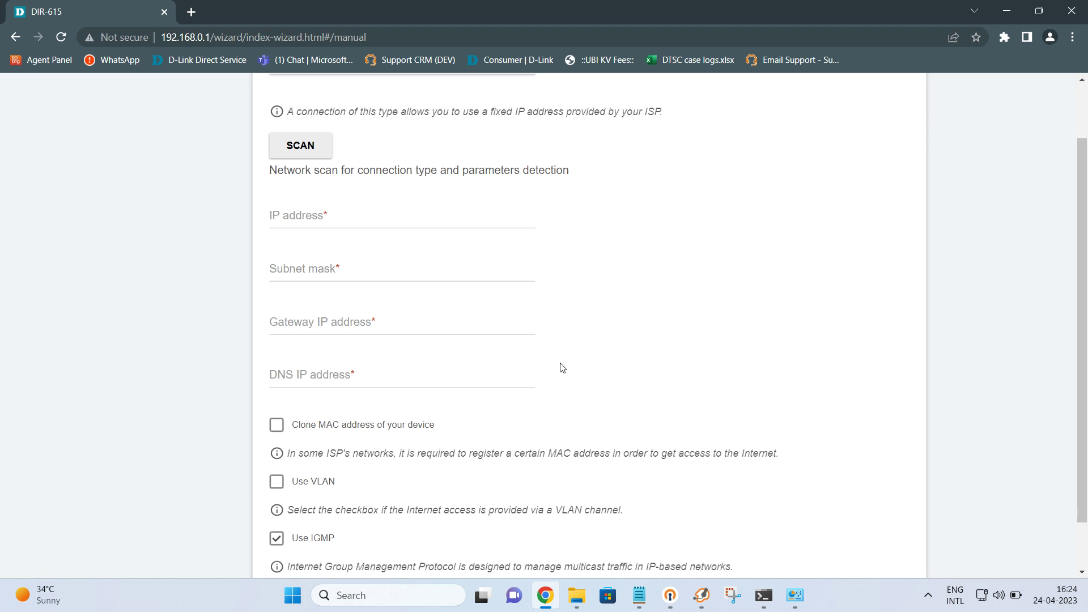
scroll(514, 380, up, 5)
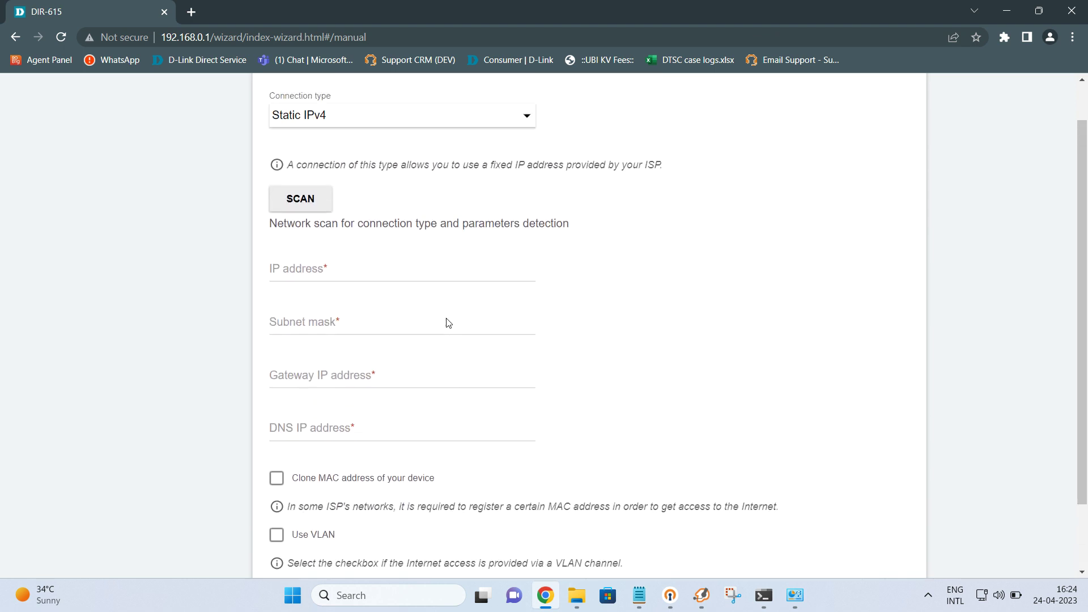
click(350, 222)
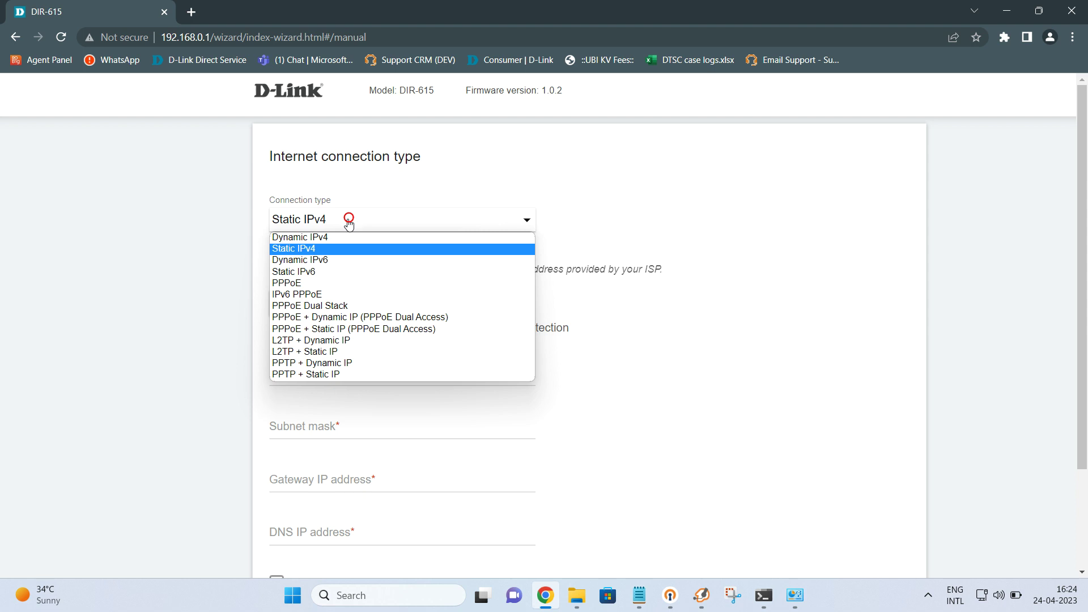
click(307, 285)
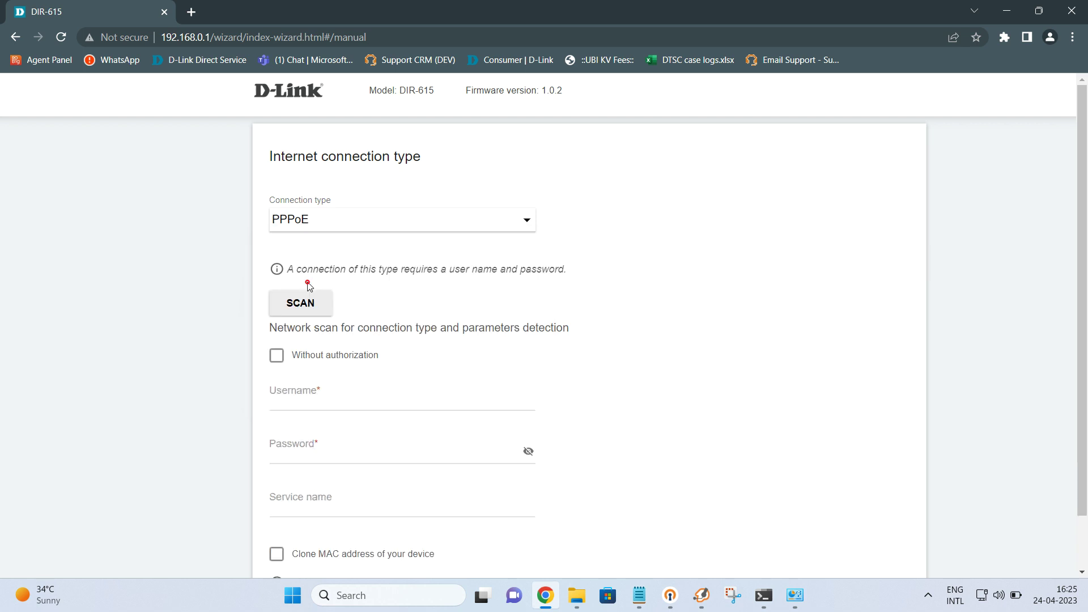
scroll(535, 302, down, 2)
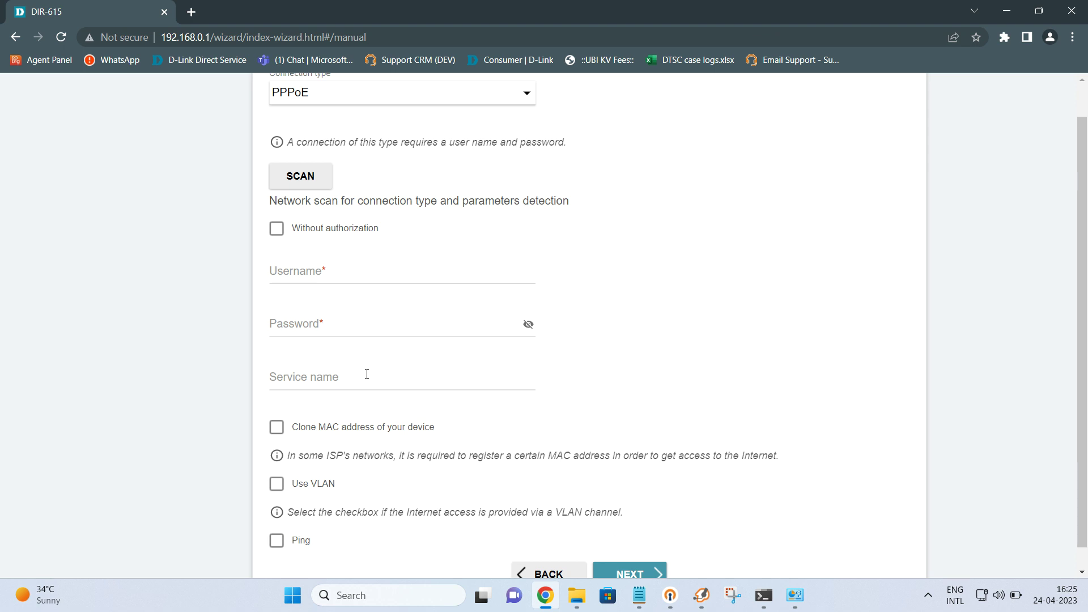
scroll(606, 413, down, 2)
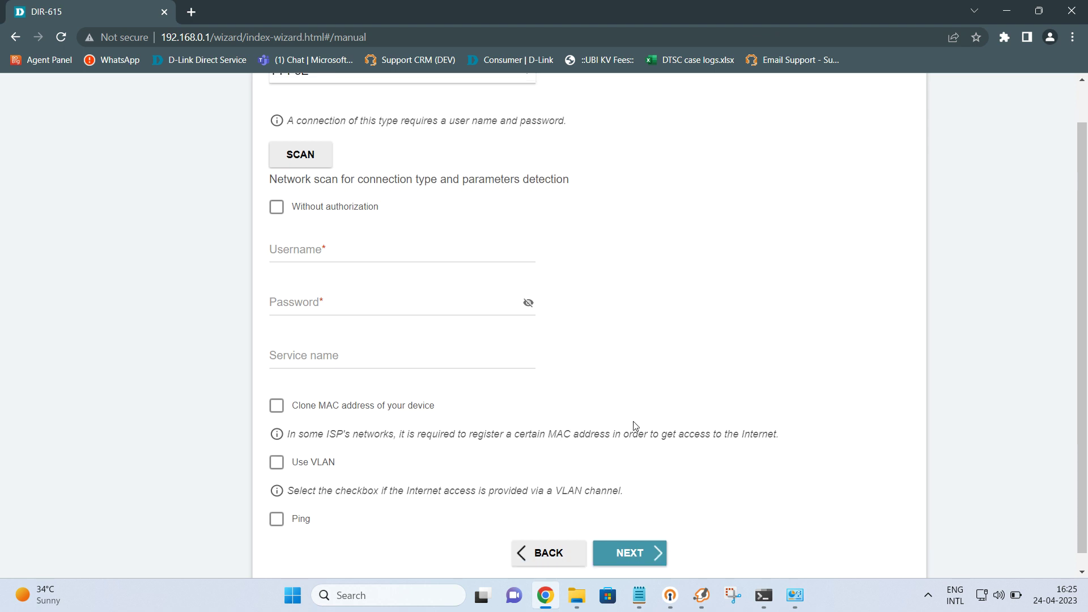
scroll(674, 396, up, 5)
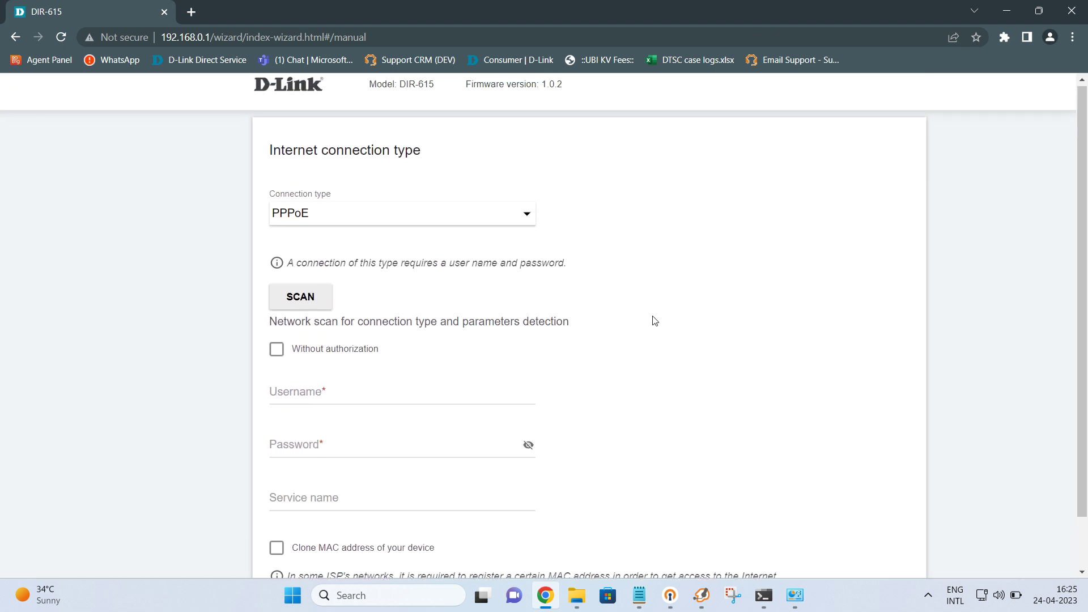
Step: Select Dynamic IPv4 as the Internet connection type
click(441, 215)
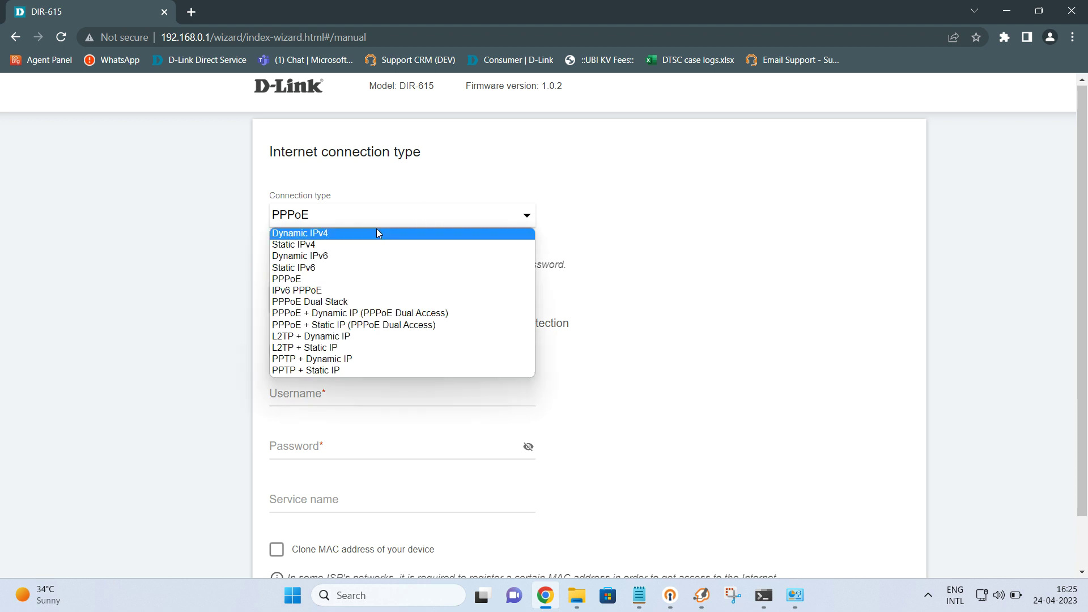
click(379, 233)
scroll(791, 286, down, 2)
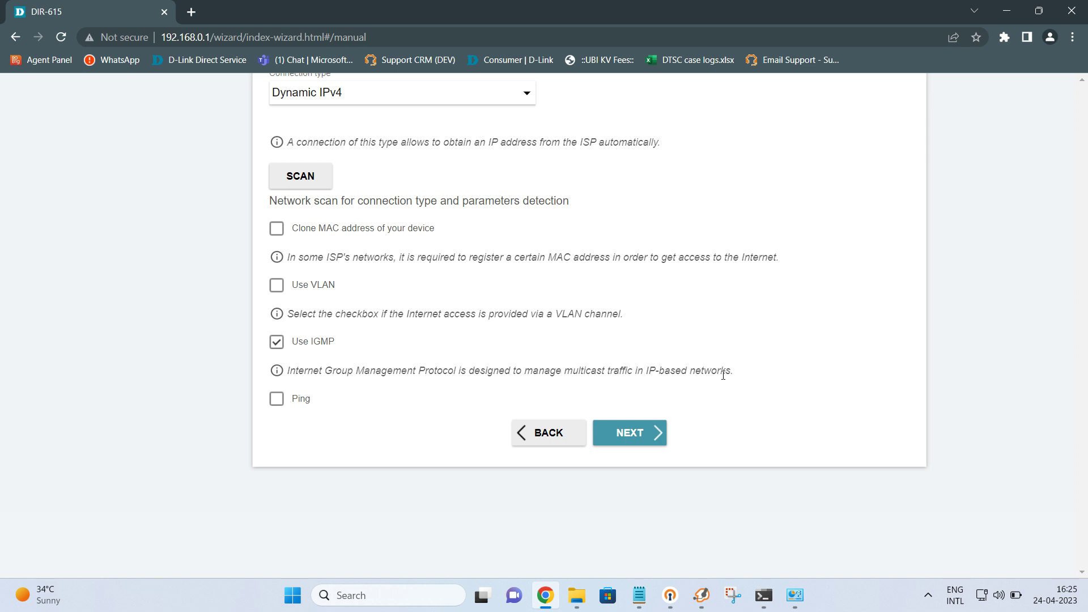
Step: Rename the 2.4 GHz network from its -C408 name to DIR-615New and reveal its password
click(636, 432)
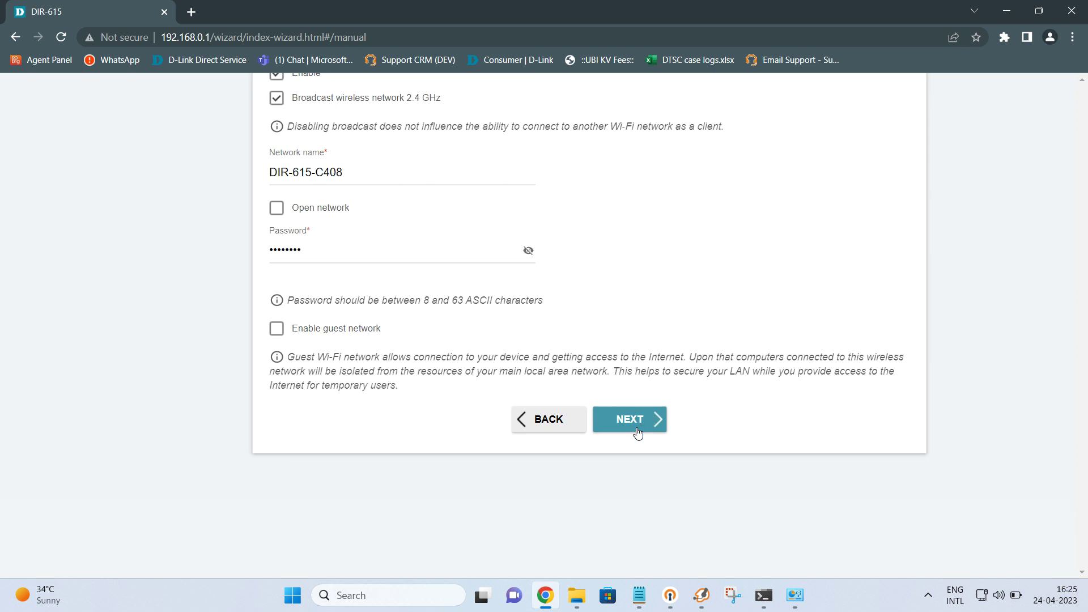
scroll(637, 432, up, 2)
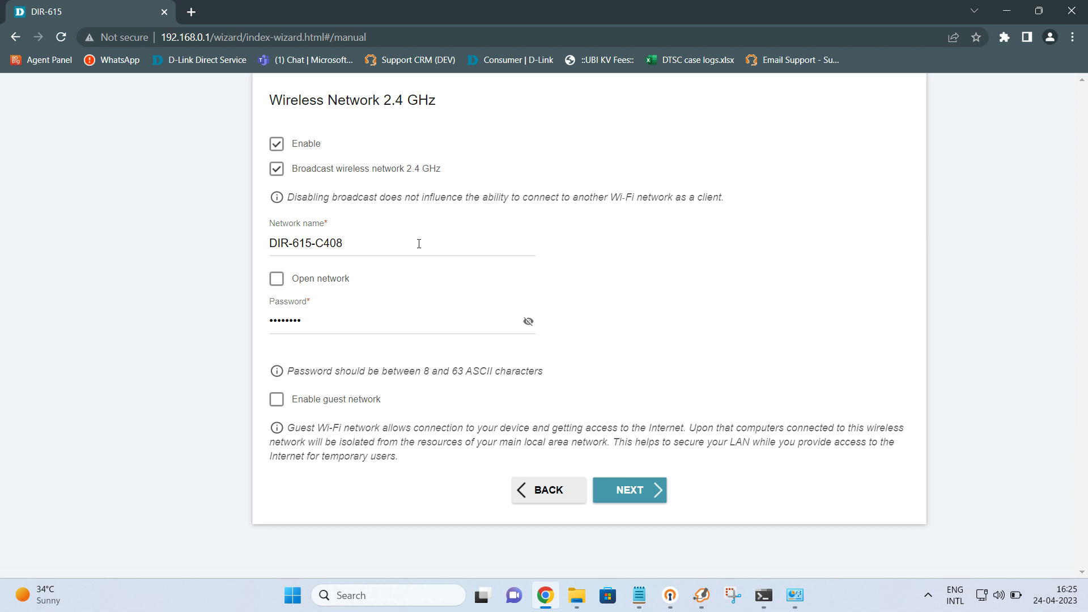
click(349, 243)
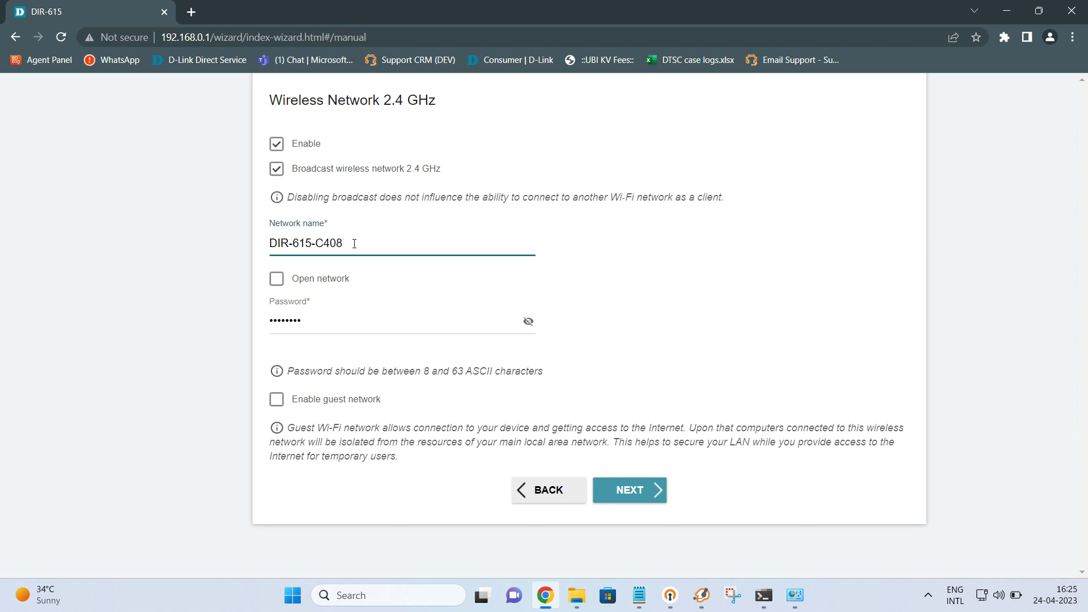
key(BackSpace)
key(BackSpace)
key(BackSpace)
key(BackSpace)
text(New)
click(528, 323)
click(400, 323)
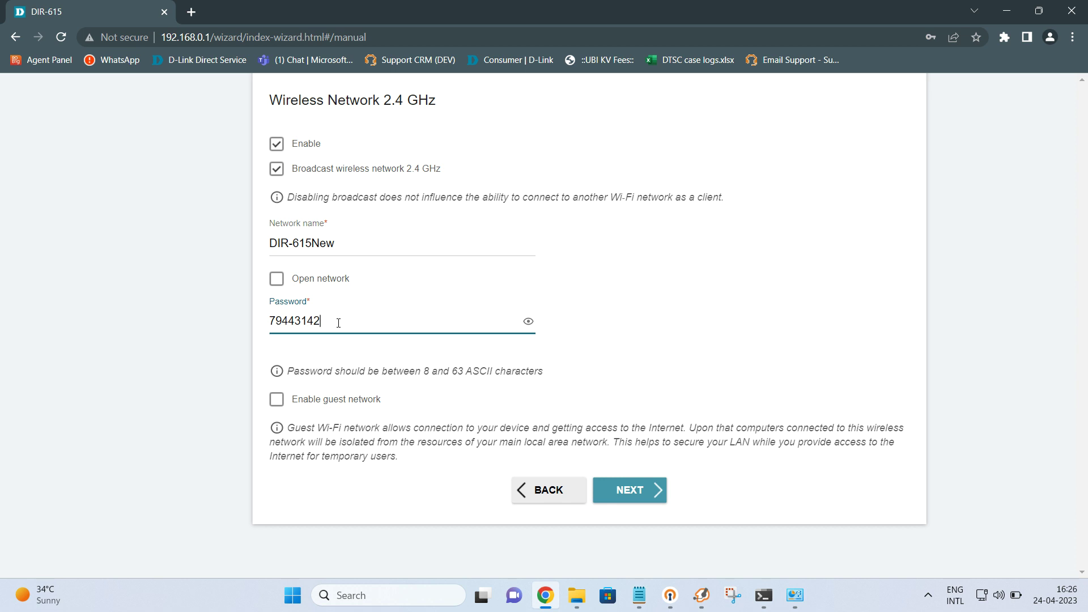
Step: Turn on the laptop's Wi-Fi, check the DIR-615 network entry, then select the router's current Wi-Fi password
click(985, 599)
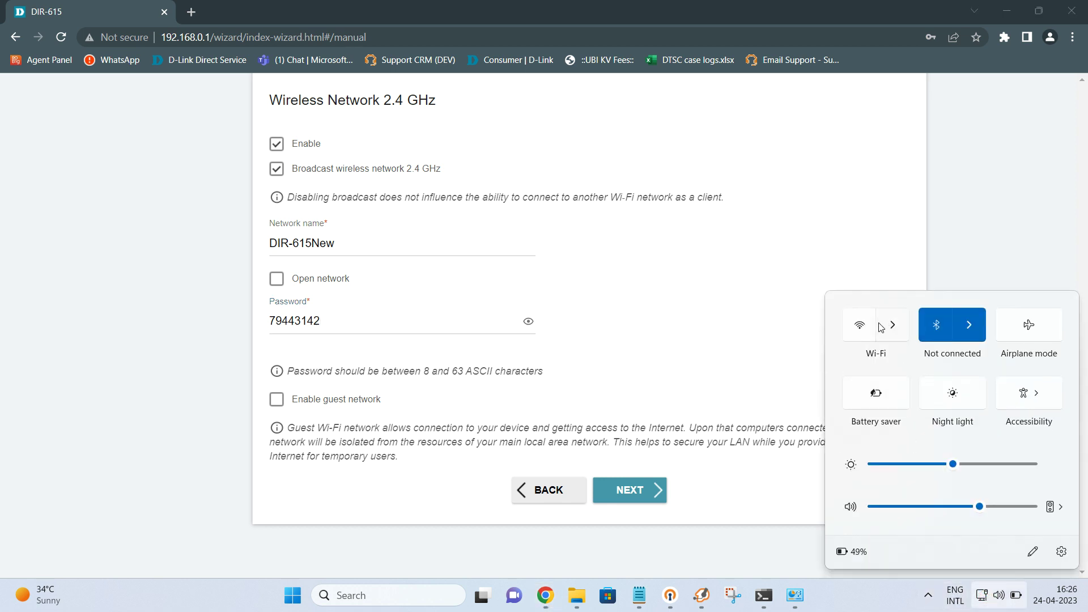
click(863, 326)
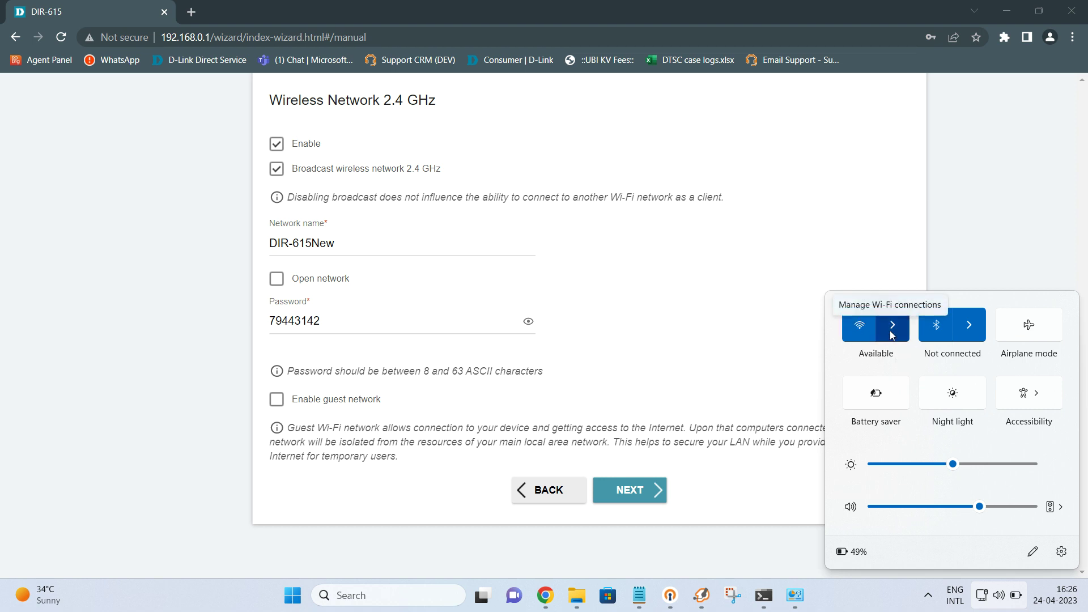
click(889, 336)
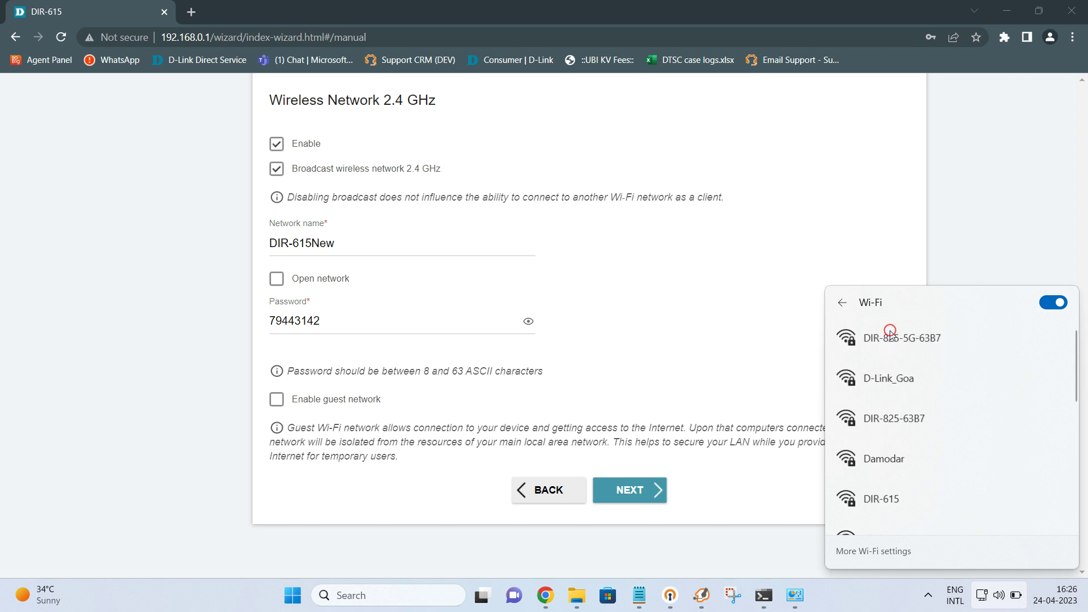
scroll(957, 396, down, 3)
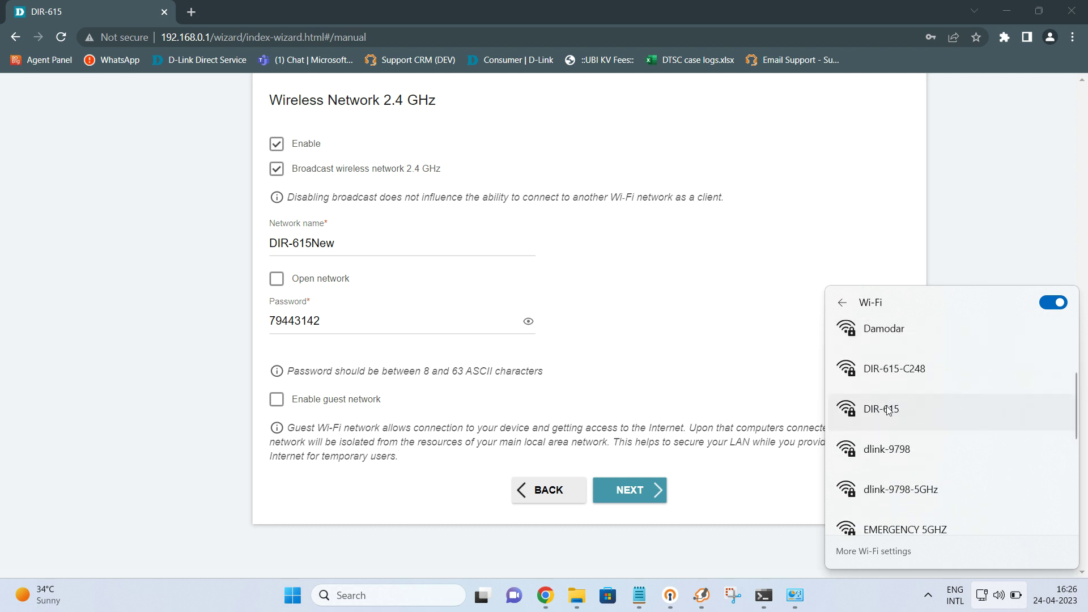
click(920, 409)
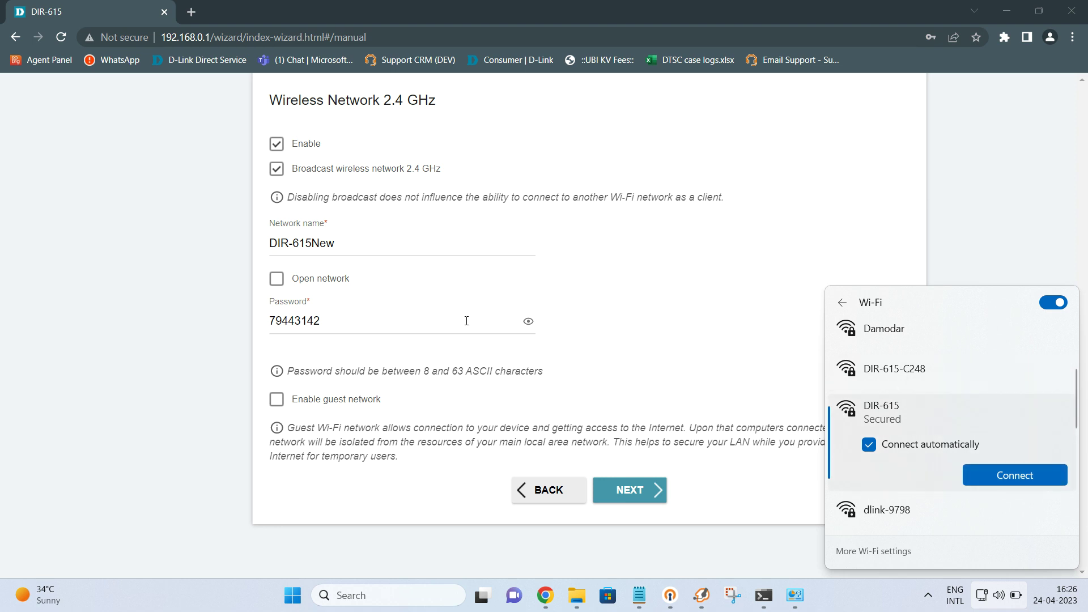
drag(272, 320, 326, 330)
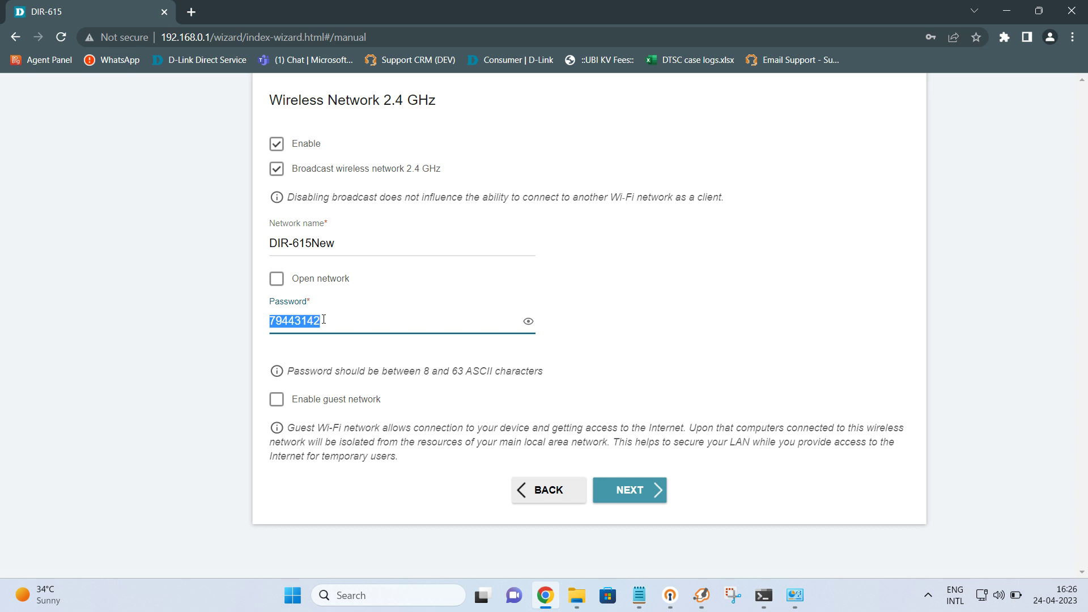
Step: Type the new ten-digit Wi-Fi password over the old one
text(12345678)
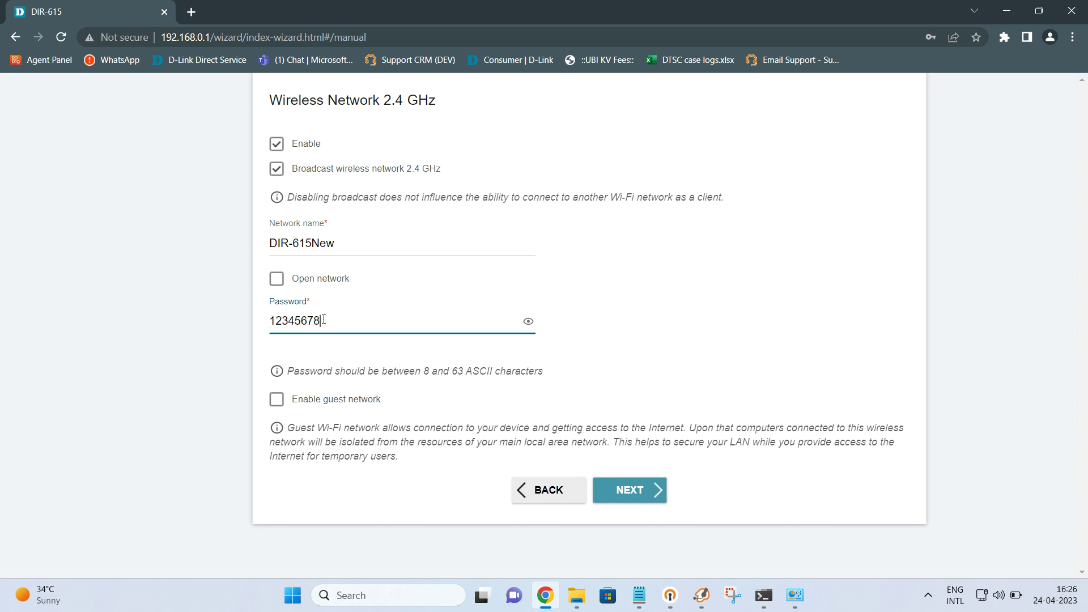
text(90)
Step: Submit the Wi-Fi settings and skip the IPTV and VoIP steps with no STB or IP phone
click(631, 490)
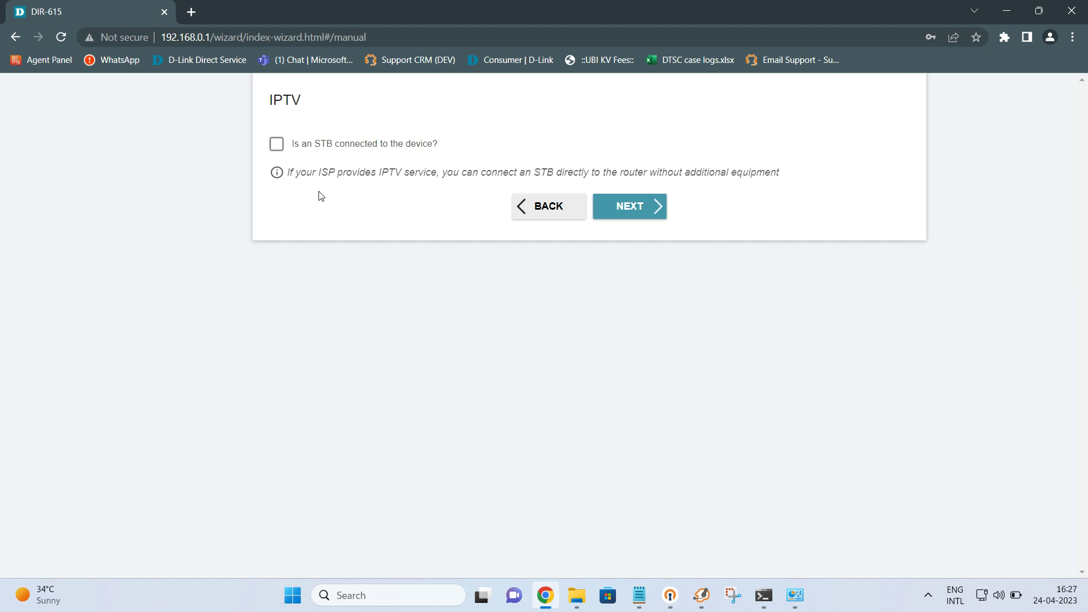
click(629, 209)
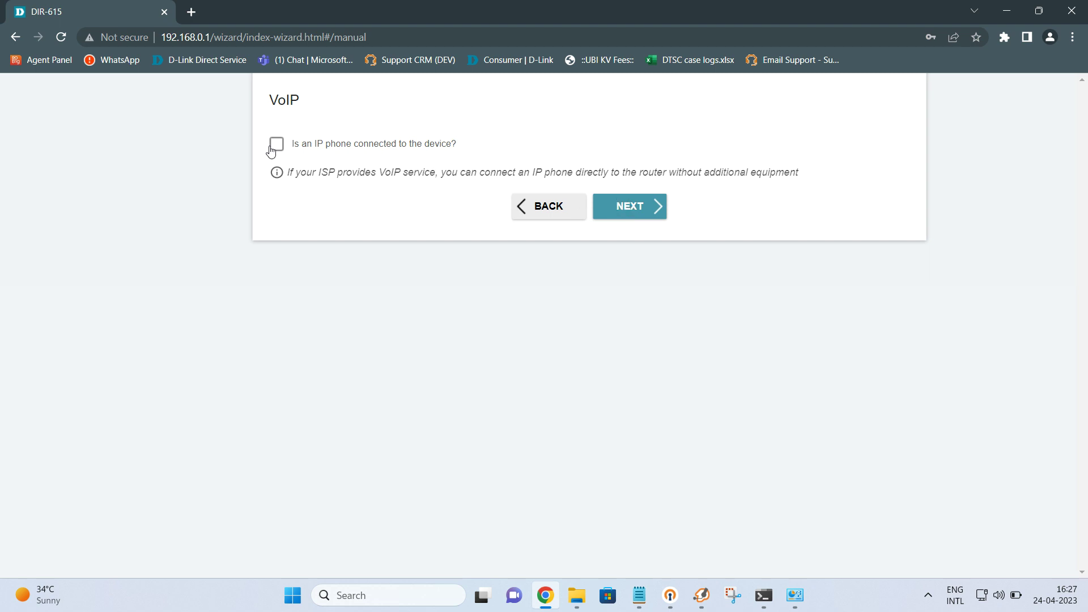
click(619, 214)
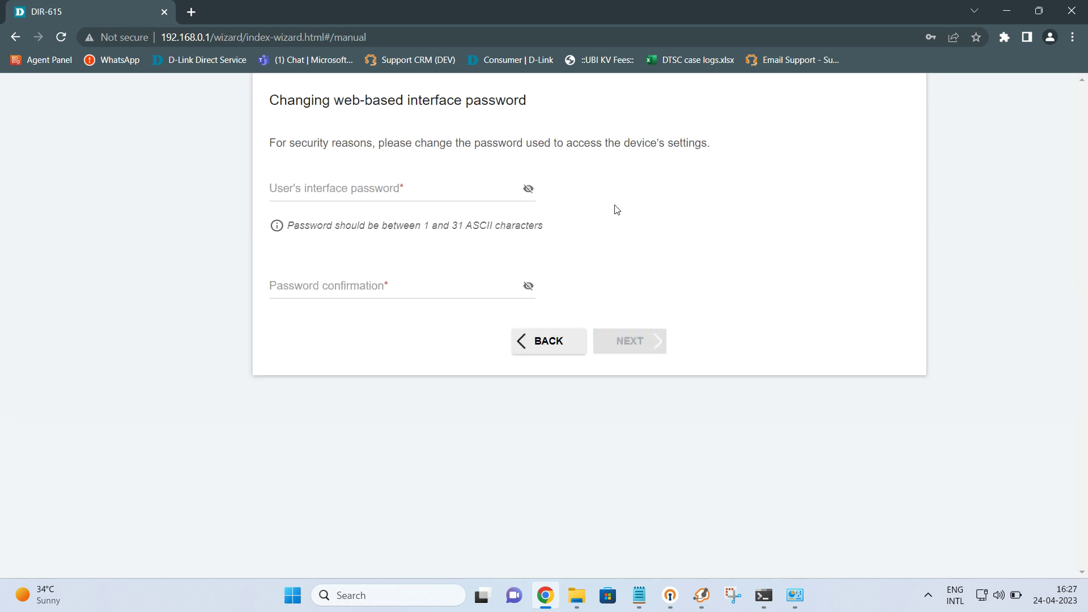
Step: Enter the new web-interface password in both the password and confirmation fields
right_click(404, 189)
click(390, 190)
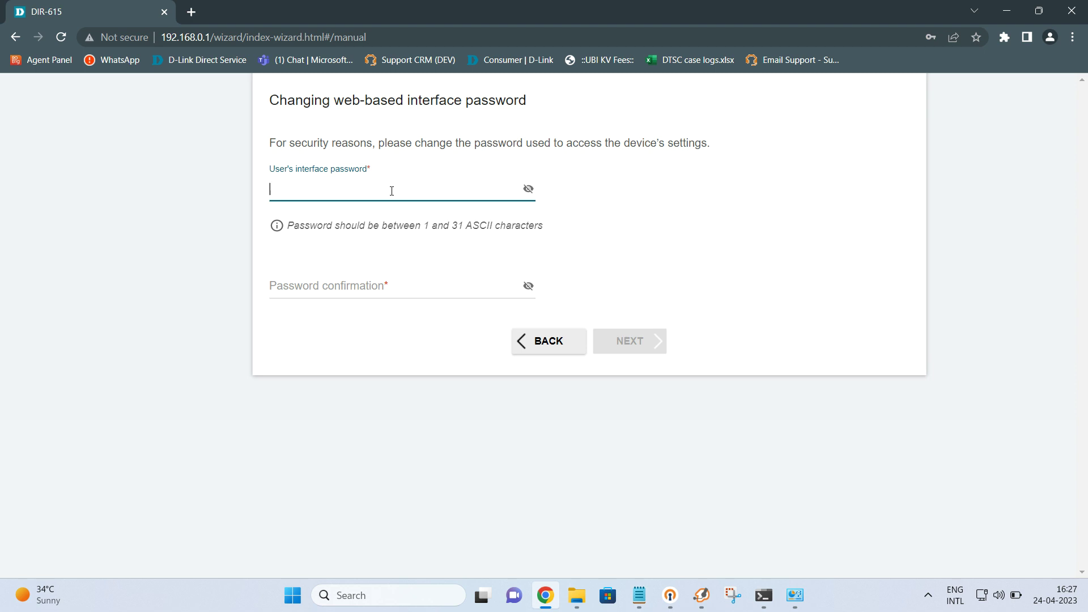
text(•••••••)
click(351, 284)
text(••••••••)
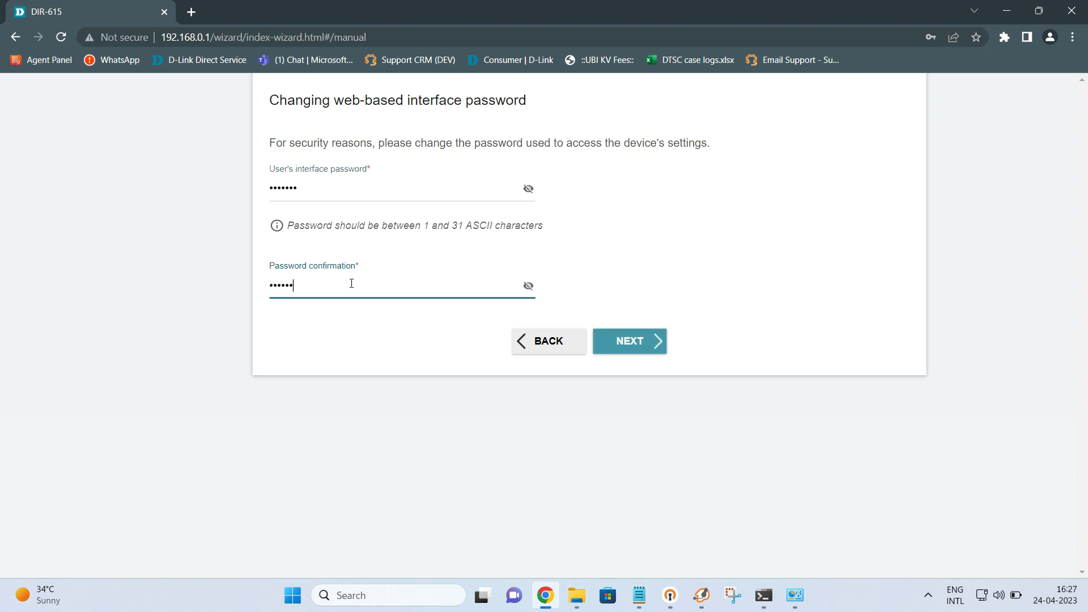
Step: Unmask both passwords, fix the misspelling, and continue to the Summary page
click(529, 190)
click(281, 190)
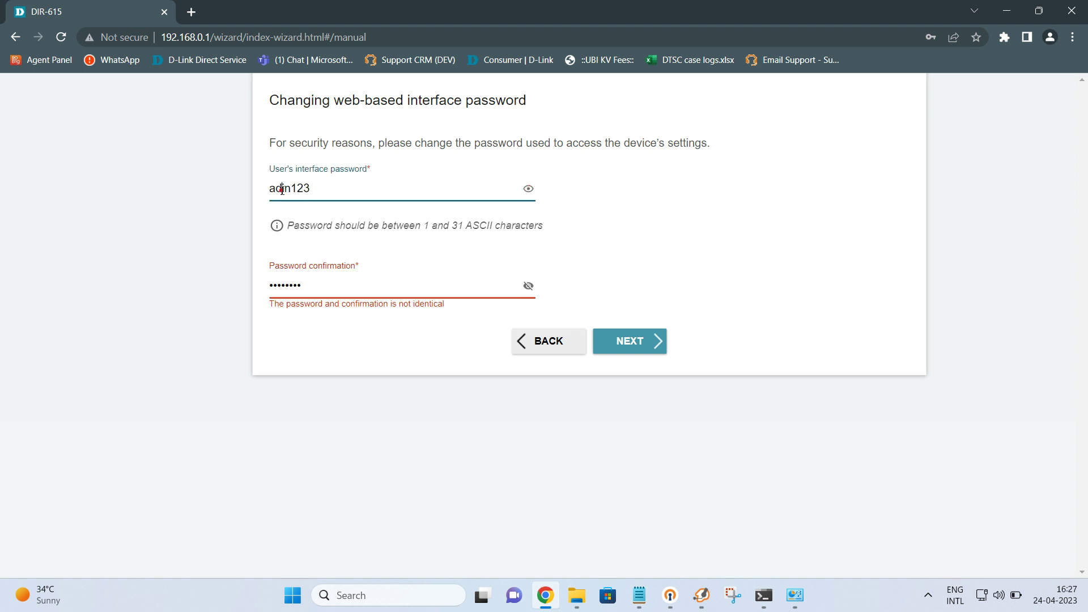
text(m)
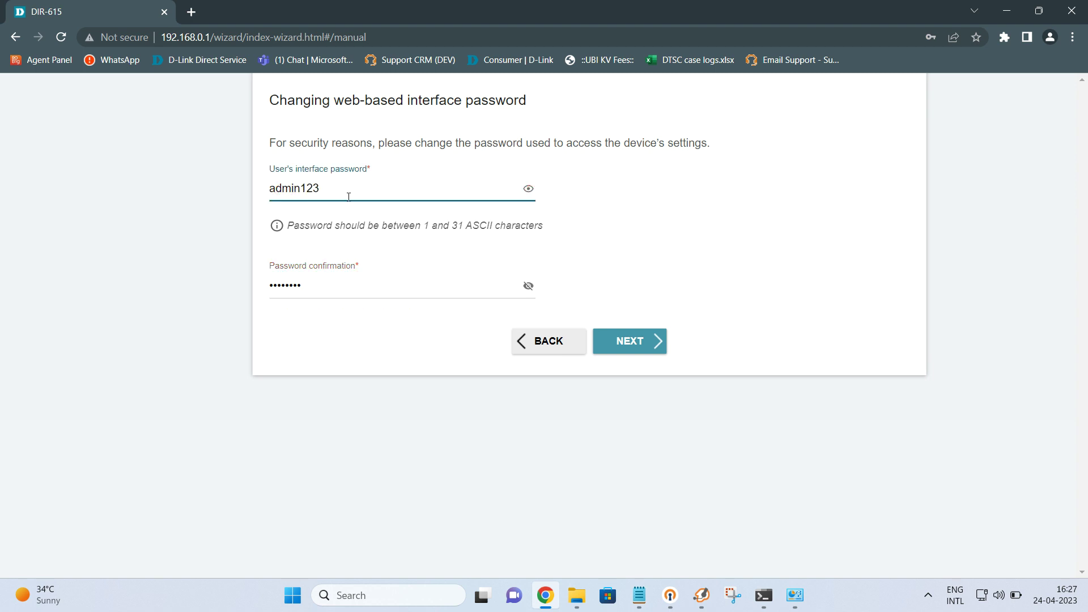
click(528, 286)
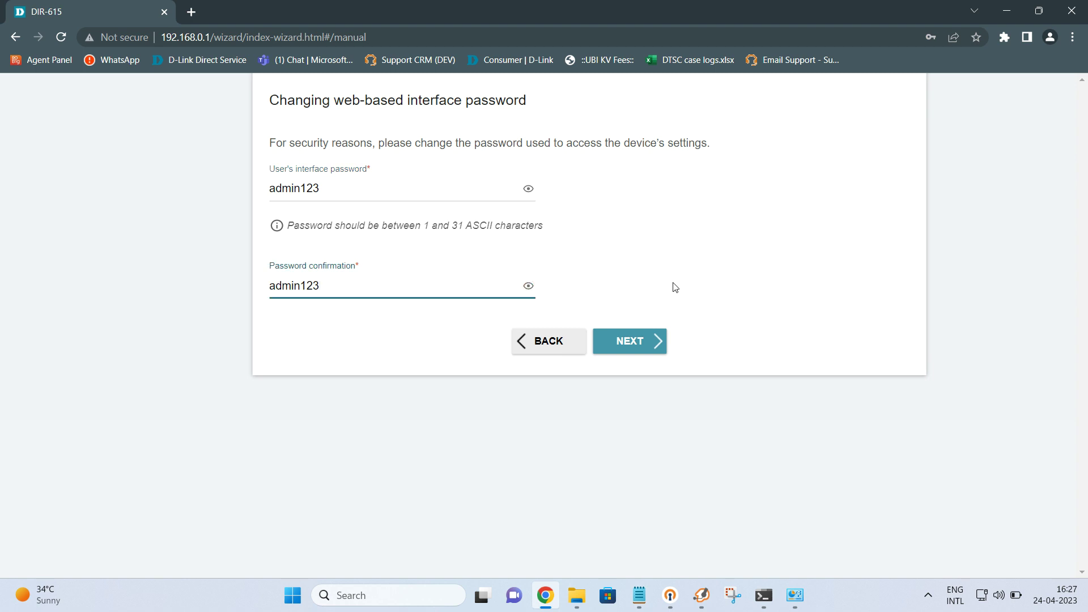
click(628, 341)
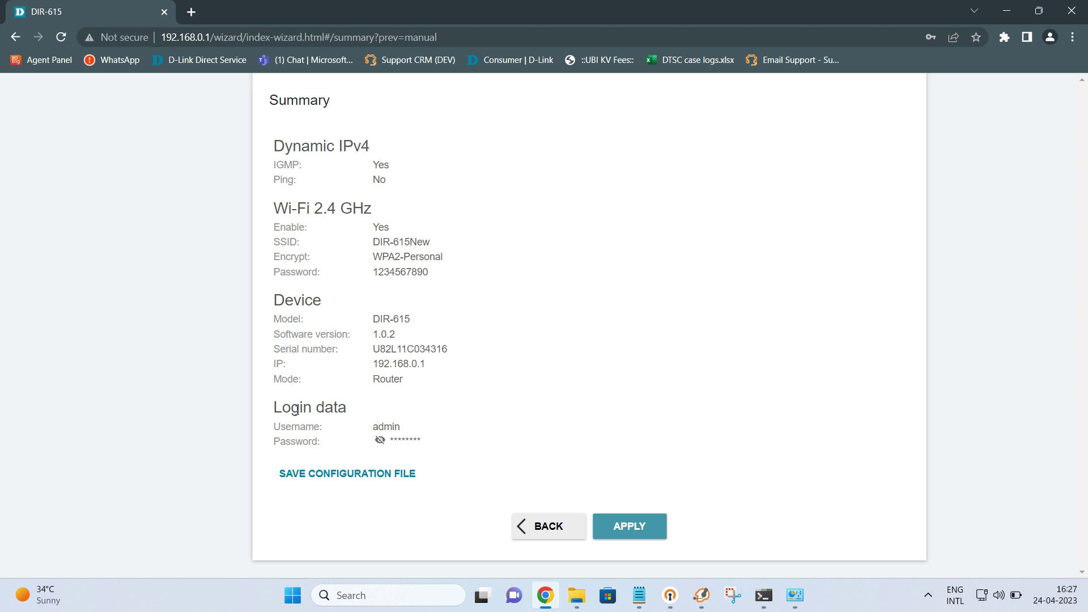
Step: Unmask the login password on the Summary and save the configuration as settings (1).txt
click(380, 440)
click(350, 476)
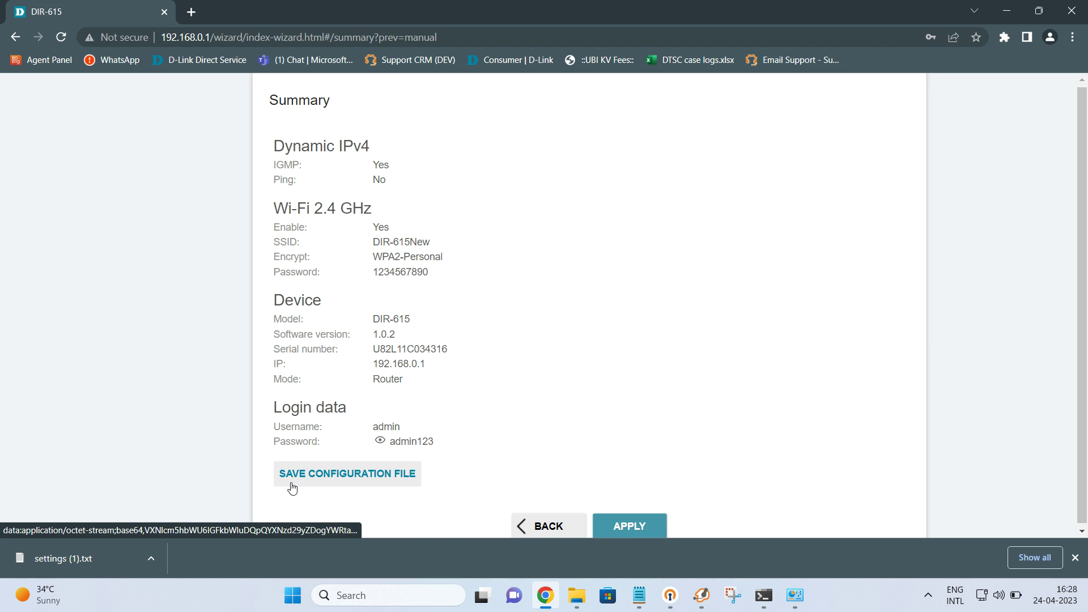
Step: Open settings (1).txt in Notepad, minimize it, and apply the wizard configuration to the router
click(76, 557)
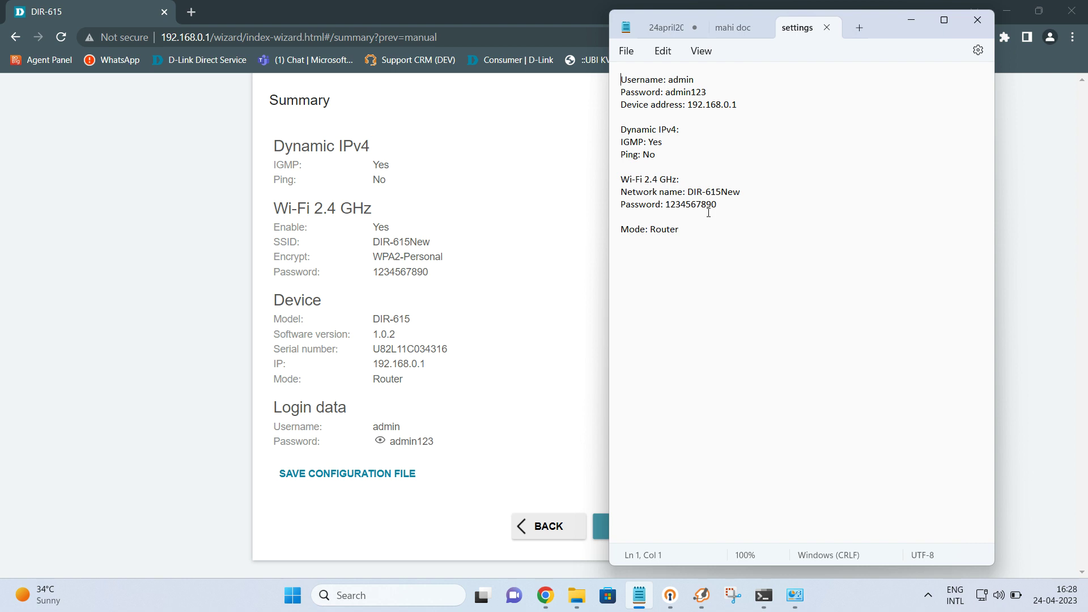
click(911, 20)
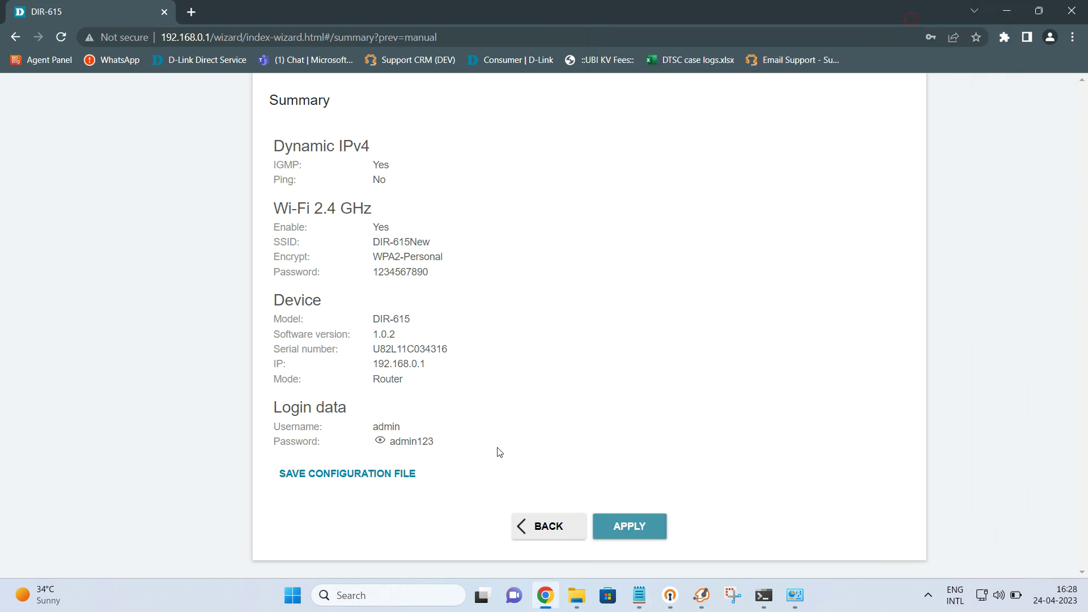
click(629, 537)
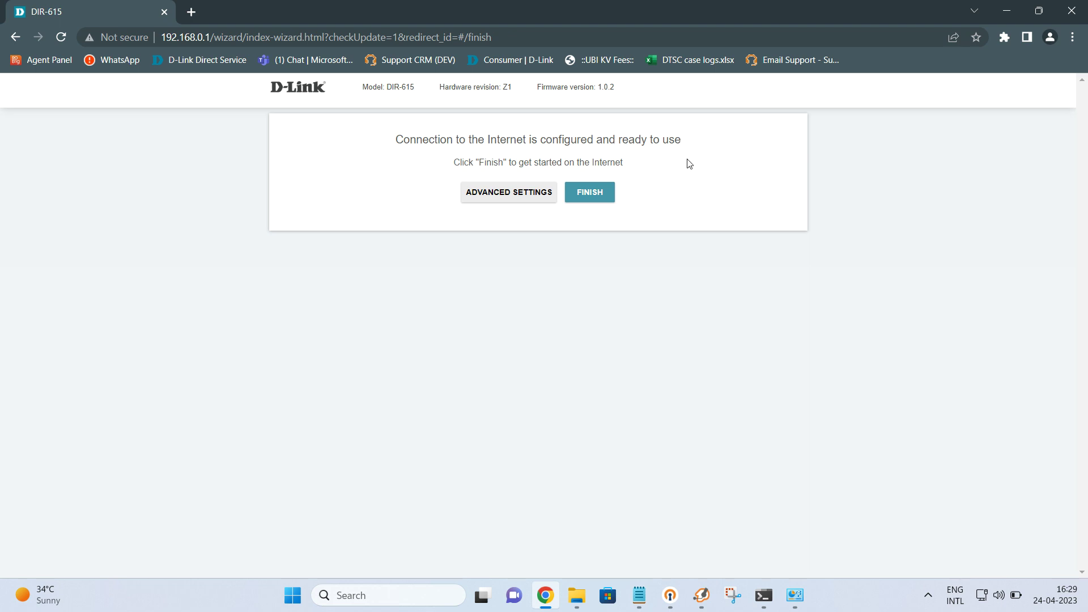
Step: Finish the wizard and bring up the Windows Network Connections window
click(588, 197)
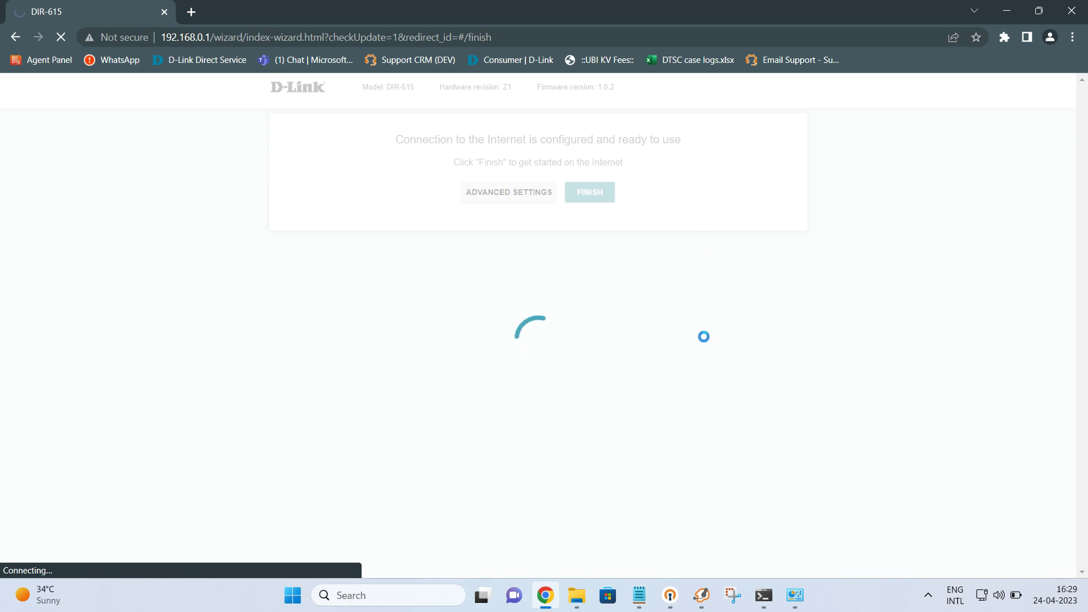
click(798, 598)
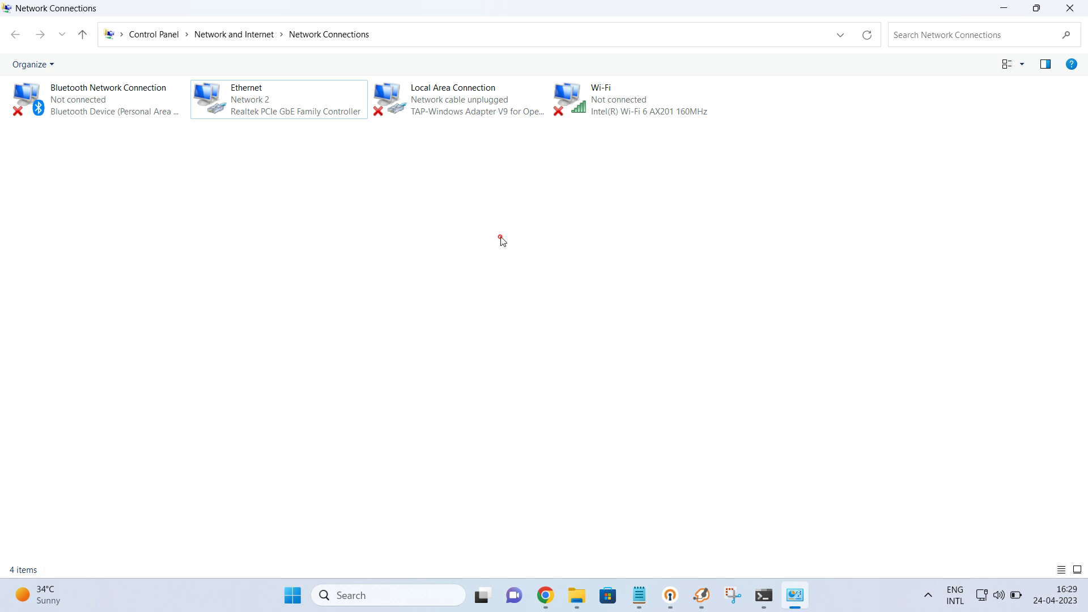
Step: Confirm the Ethernet status shows IPv4 Internet connectivity, then open a new Chrome tab
click(306, 105)
double_click(305, 100)
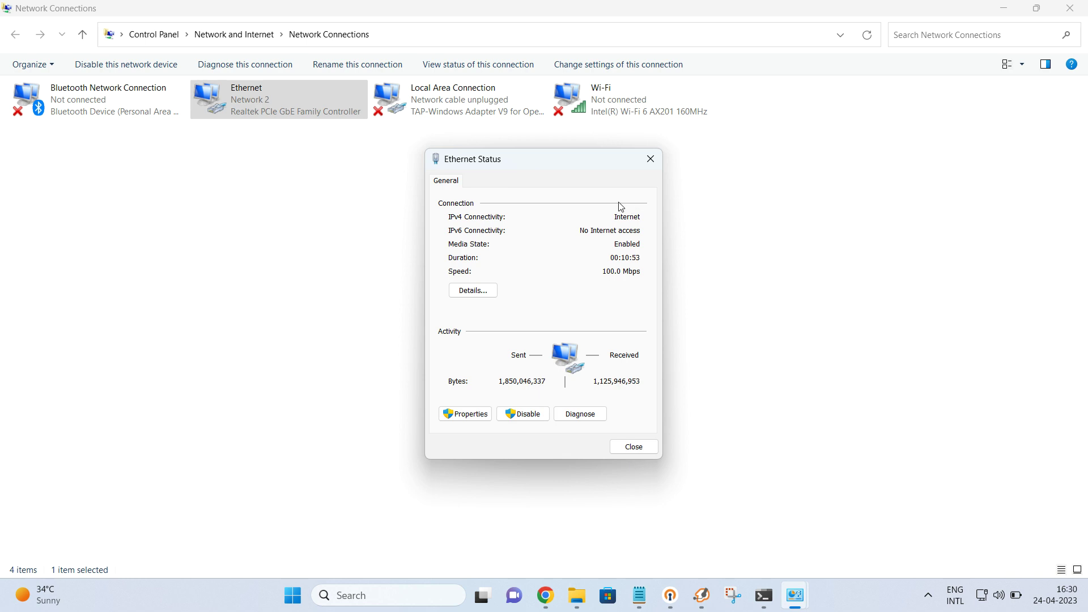
click(547, 592)
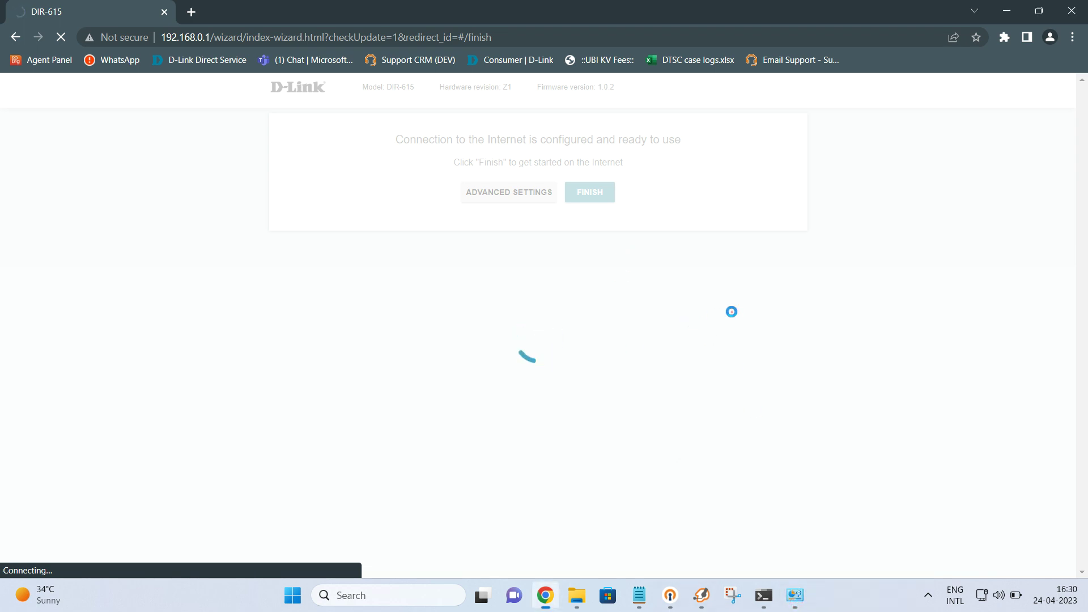
click(192, 11)
Step: Load google.com to test internet access and try its search box
text(google.com)
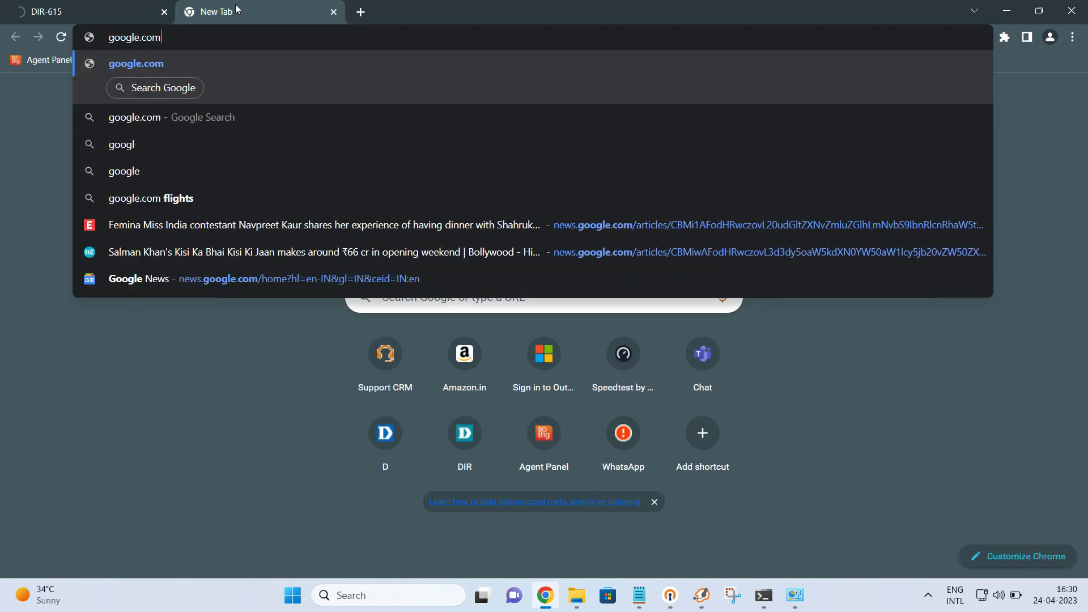
key(Return)
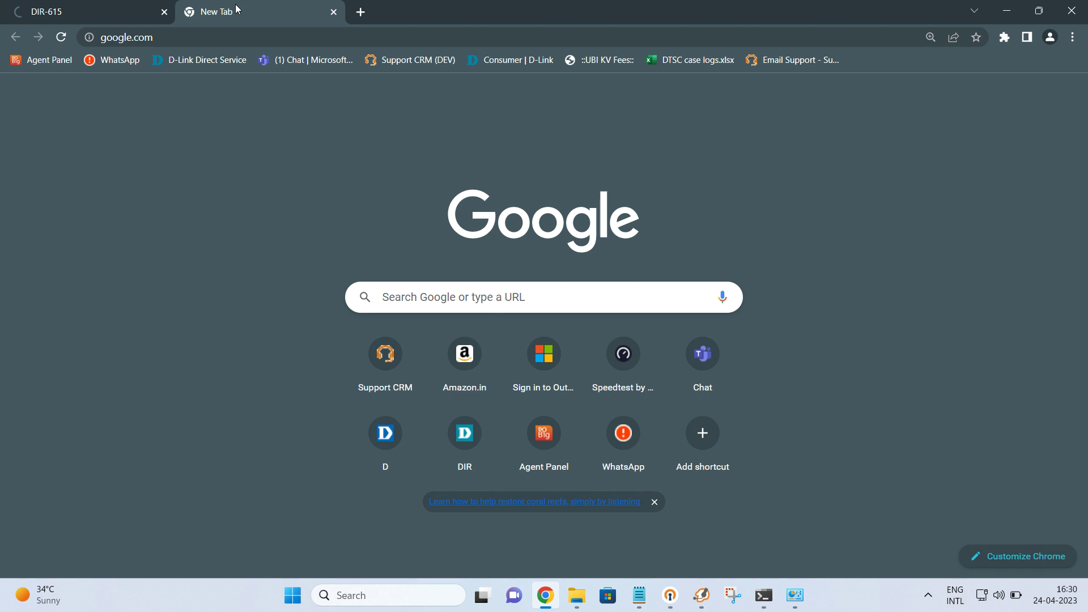
click(430, 298)
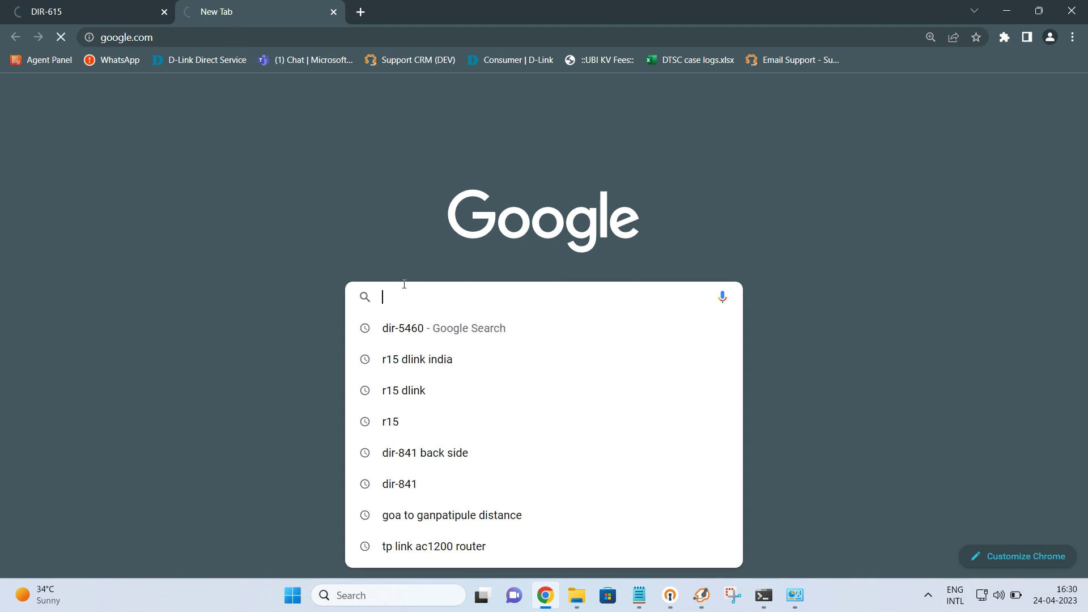
text(ind.)
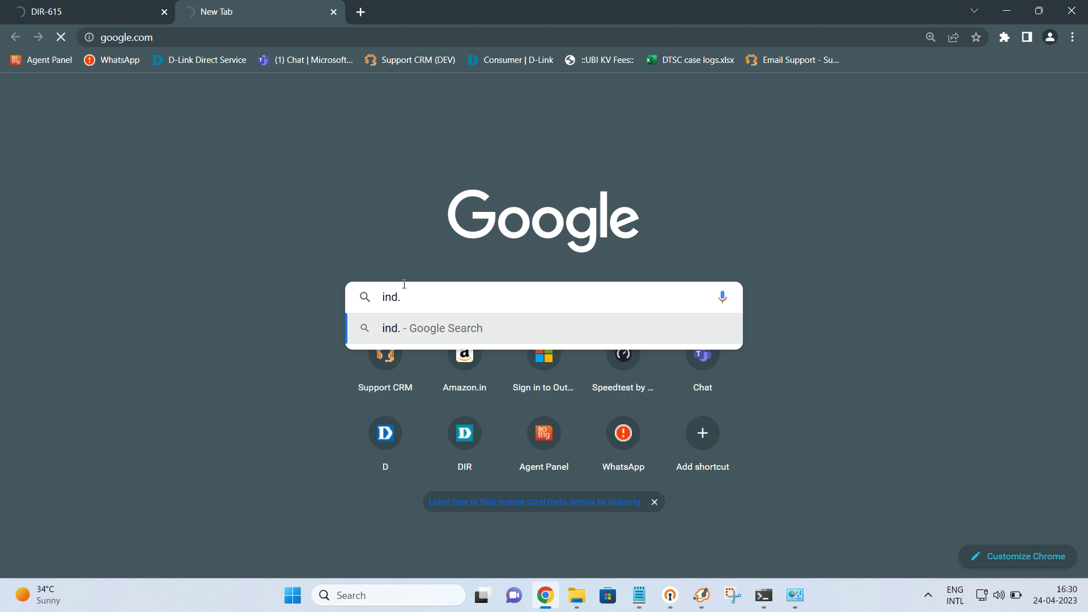
key(BackSpace)
key(BackSpace)
key(BackSpace)
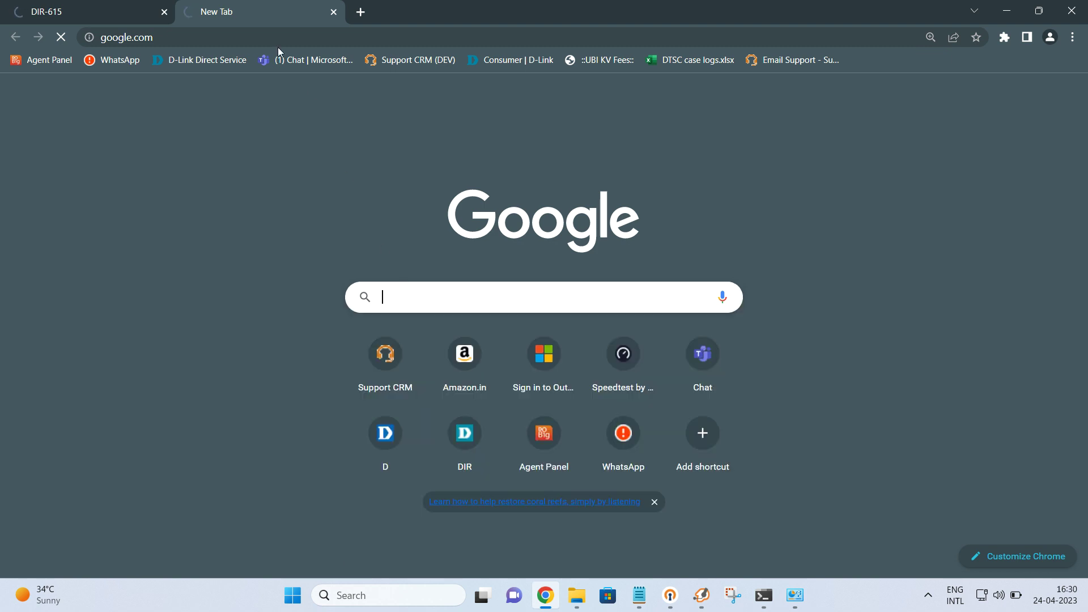
Step: Navigate the tab to in.dlink.com and return to the DIR-615 wizard tab
click(254, 33)
text(in.dlink.com)
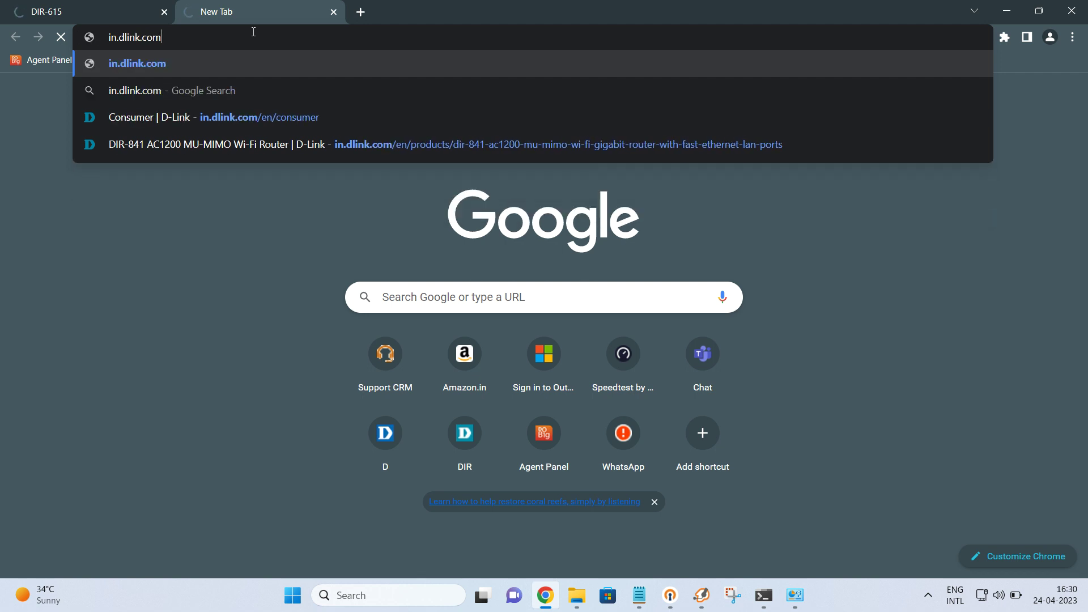
key(Return)
click(96, 10)
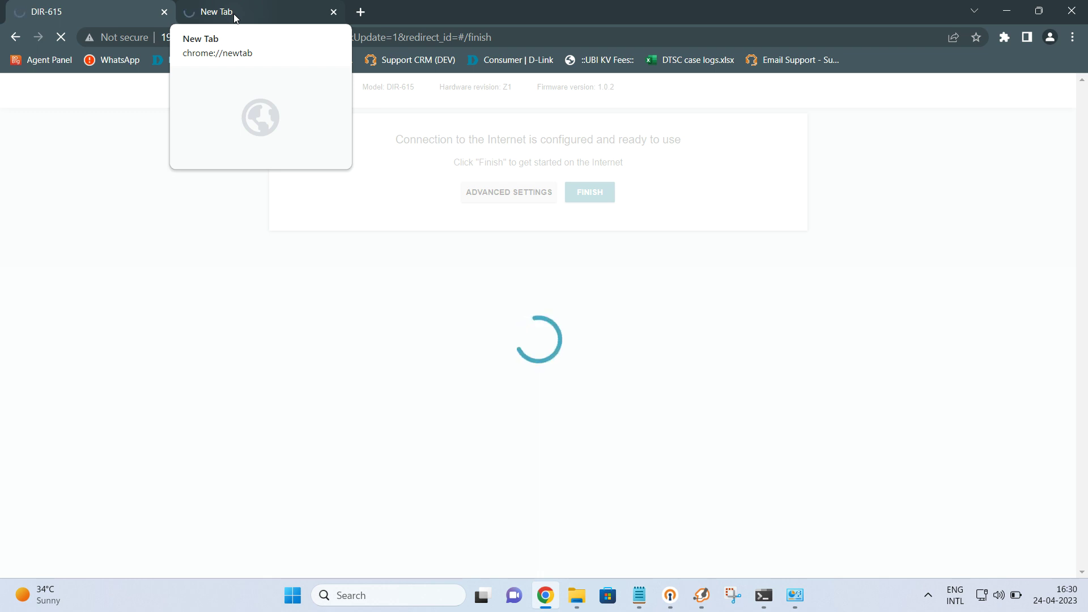
Step: Close the Ethernet Status dialog and return to the first Chrome tab showing yandex.com
click(794, 595)
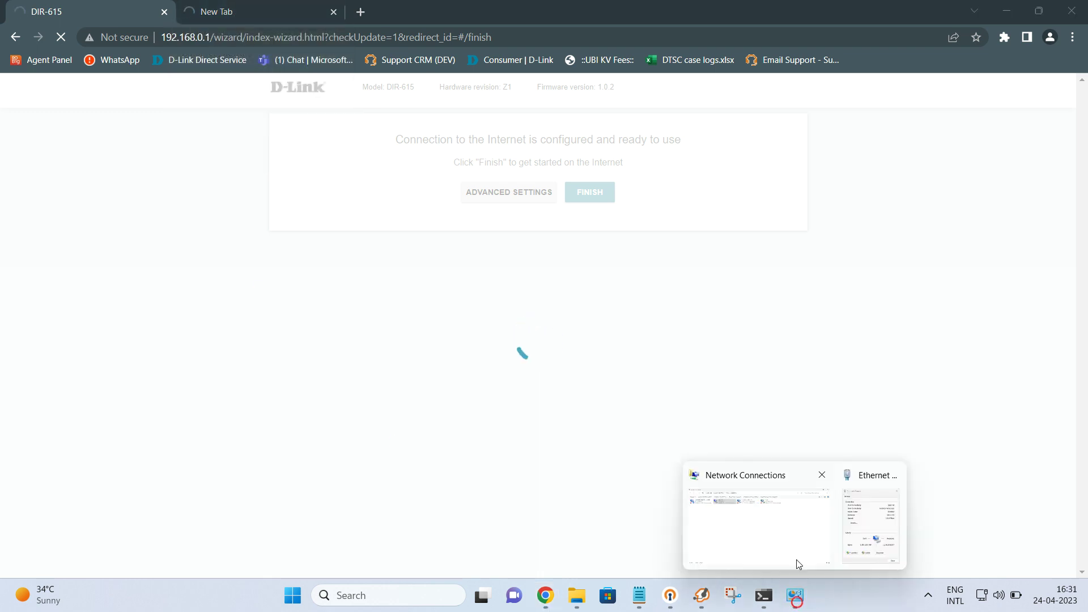
click(861, 527)
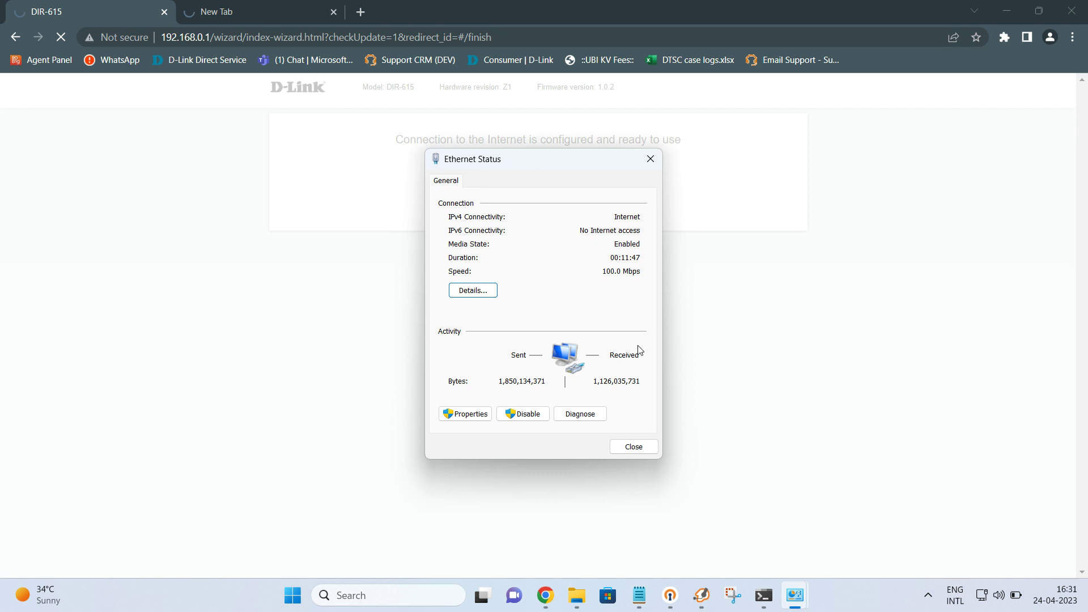
click(650, 159)
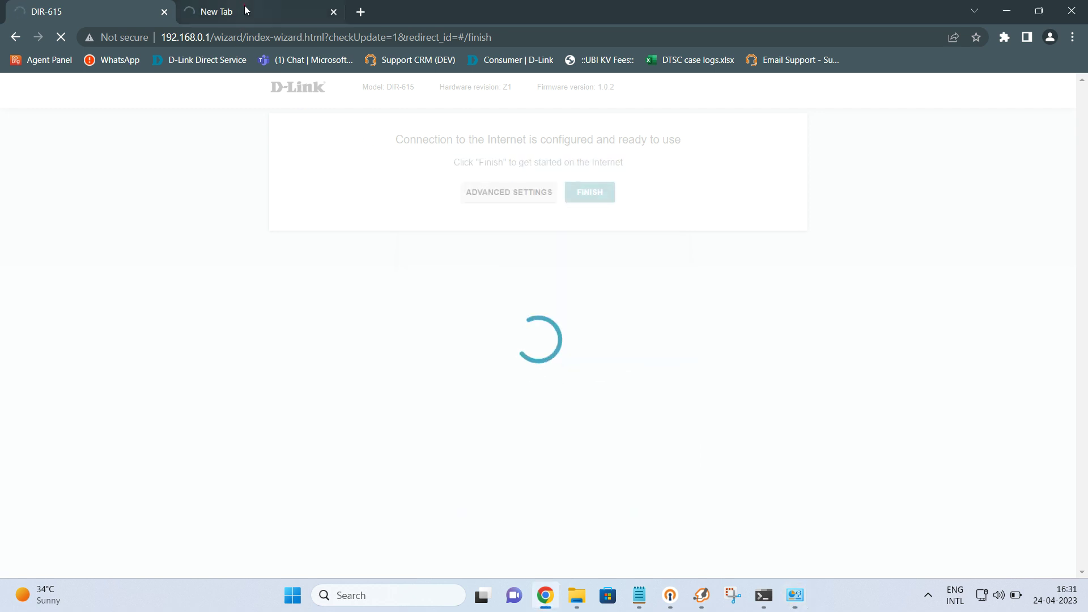
click(244, 7)
click(119, 15)
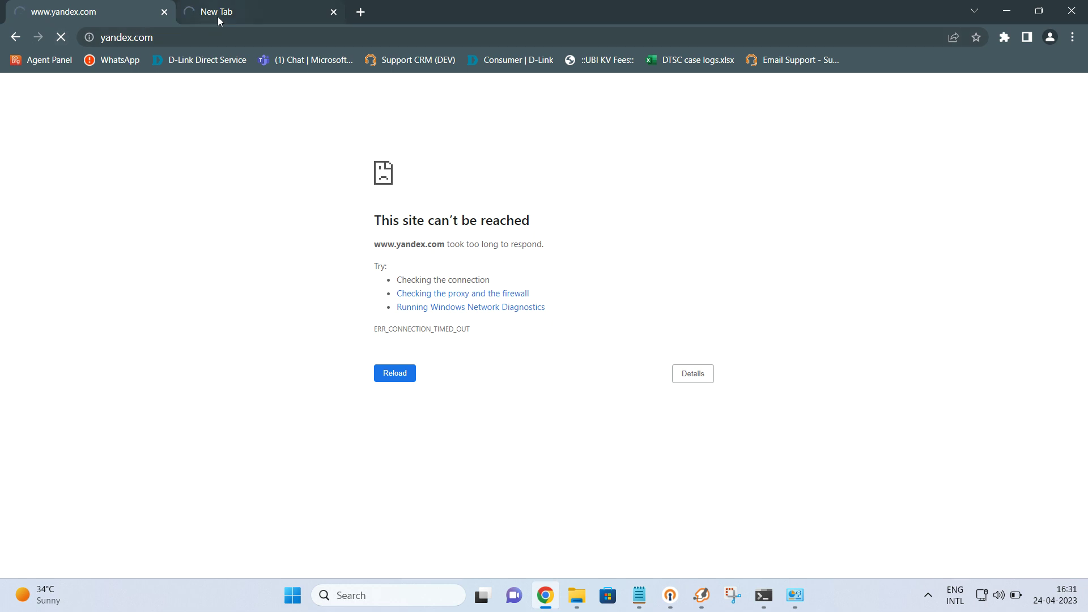
Step: Load the router admin page at 192.168.0.1 in the first tab and close the extra tab
click(180, 37)
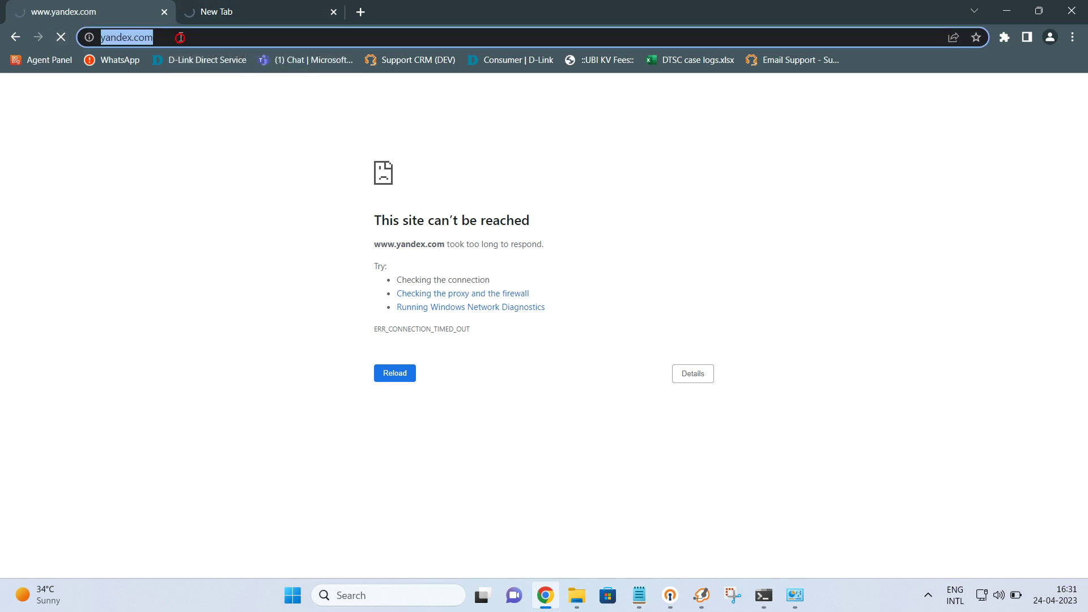
text(192.168)
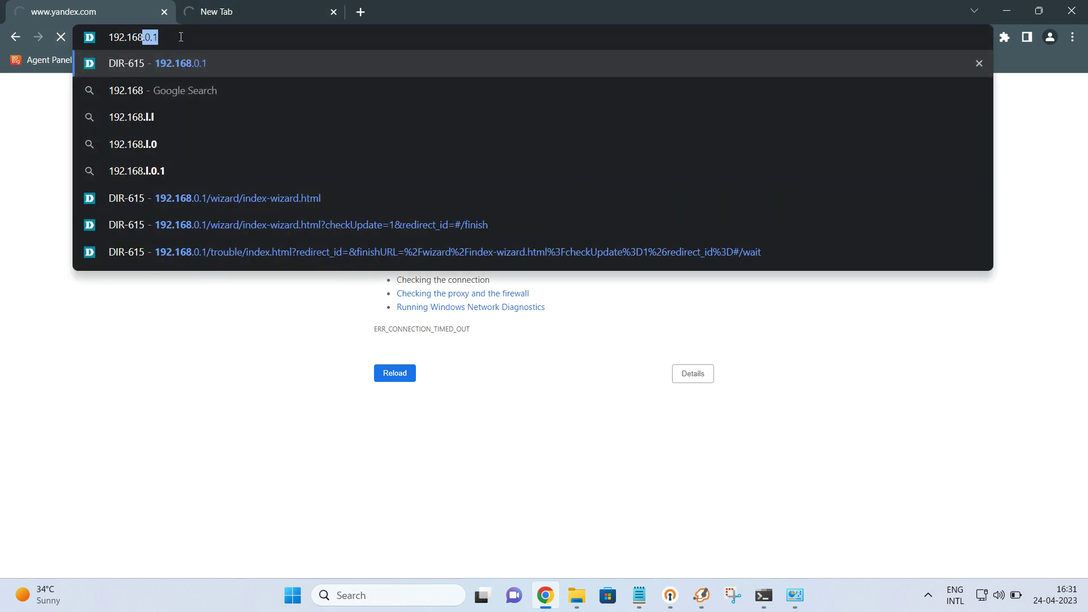
text(.0.1)
key(Return)
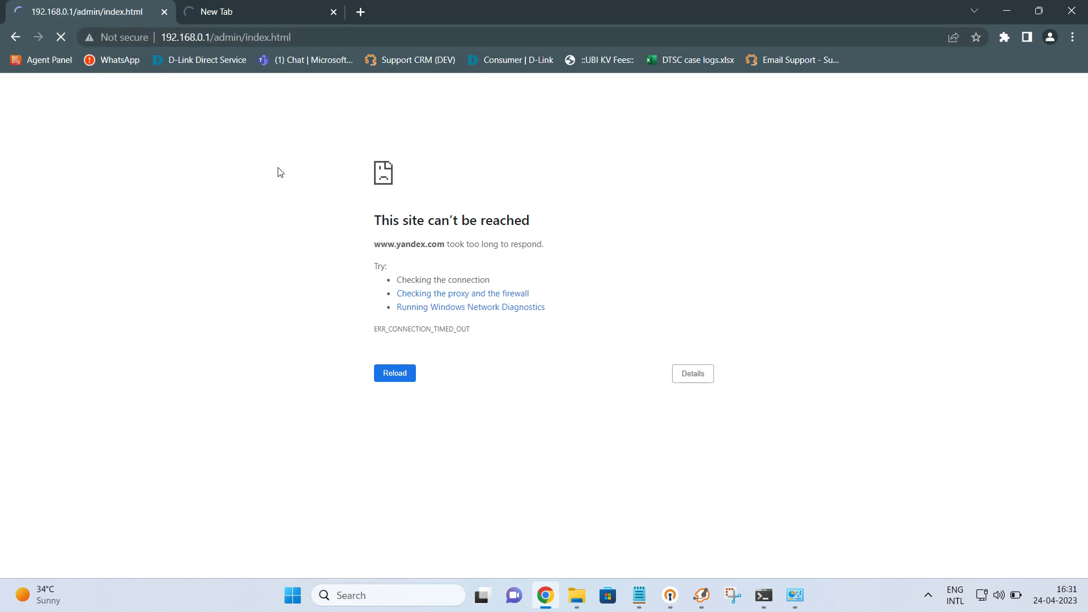
click(301, 17)
click(333, 11)
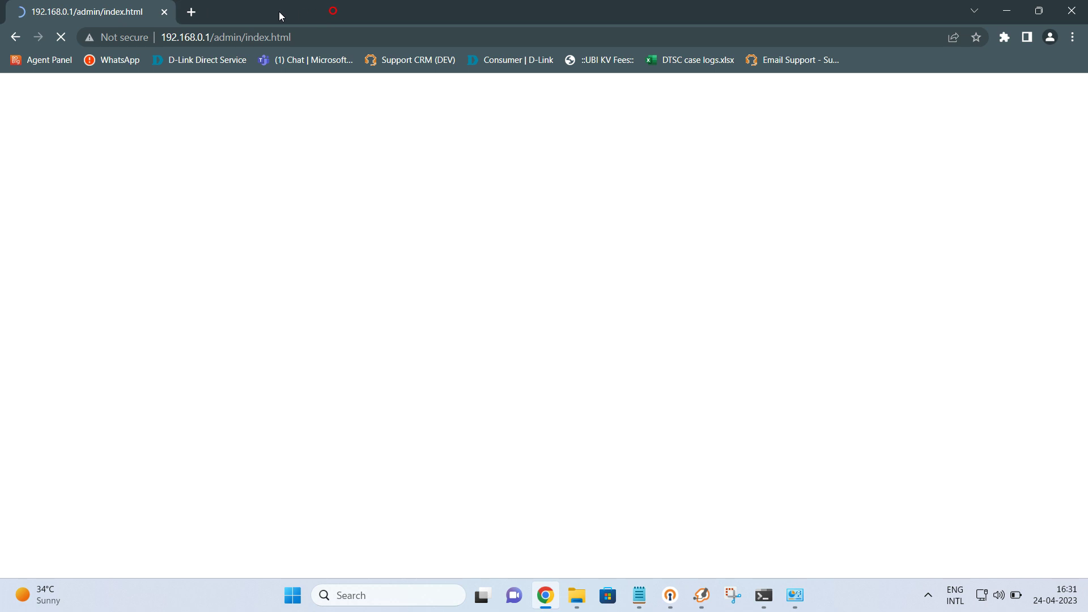